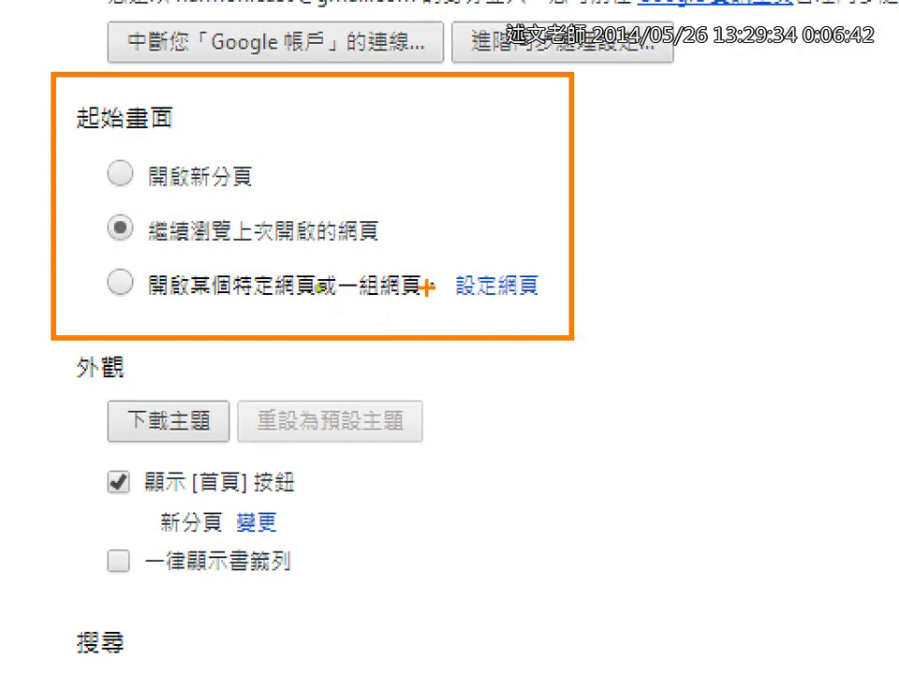
Review the 起始畫面 options, marking 開啟某個特定網頁或一組網頁, clearing the marks, and outlining 繼續瀏覽上次開啟的網頁.
left_click_drag(92, 311, 530, 315)
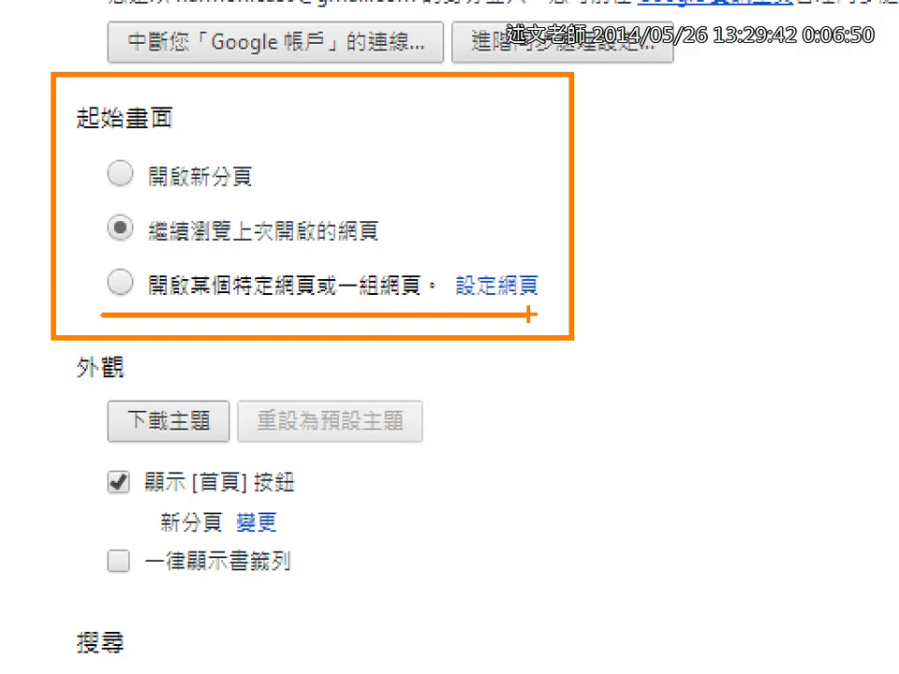
left_click_drag(267, 261, 289, 253)
left_click_drag(403, 232, 400, 254)
left_click_drag(392, 243, 418, 238)
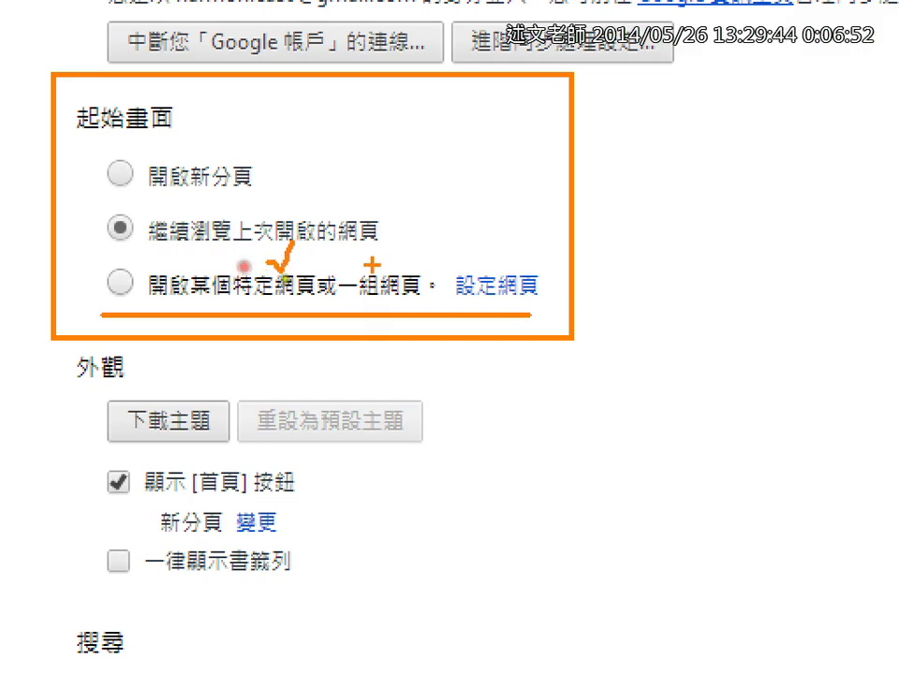
left_click_drag(372, 267, 416, 235)
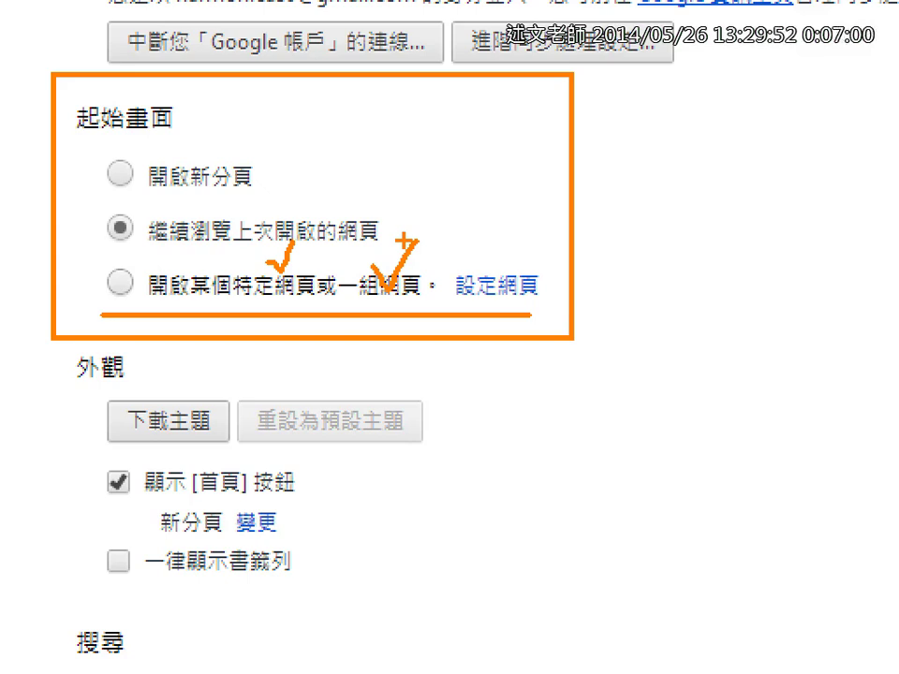
key("e")
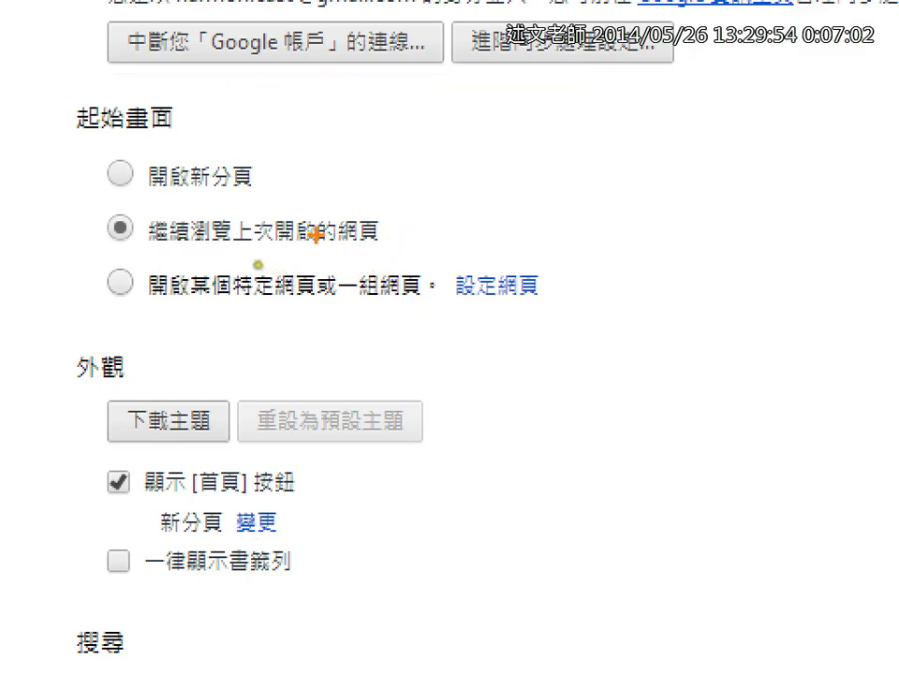
mouse_move(88, 201)
left_mouse_down()
mouse_move(116, 233)
mouse_move(440, 261)
mouse_move(428, 261)
left_mouse_up()
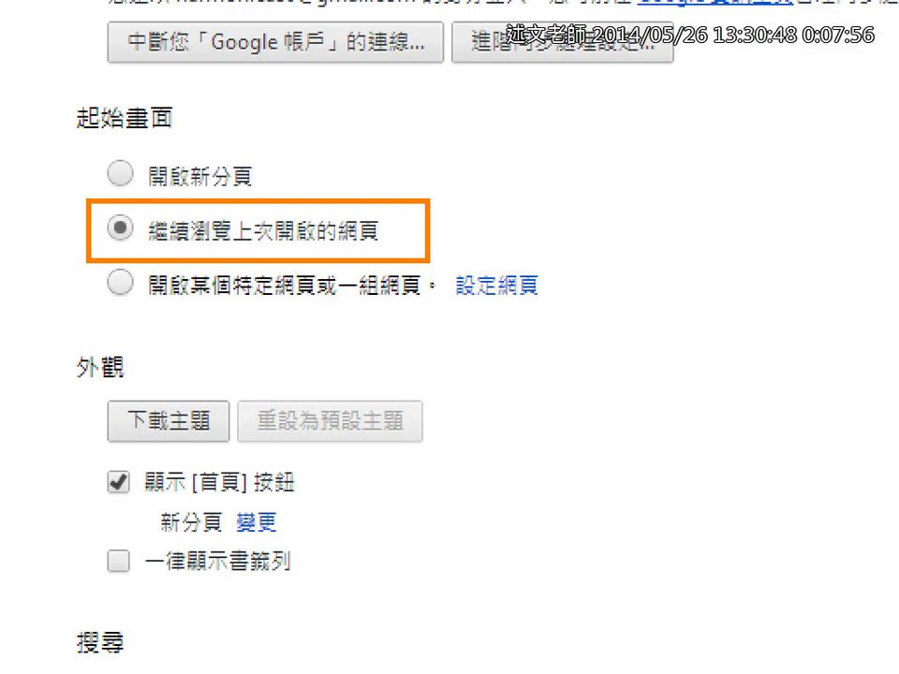
mouse_move(452, 218)
left_mouse_down()
mouse_move(478, 251)
mouse_move(567, 195)
left_mouse_up()
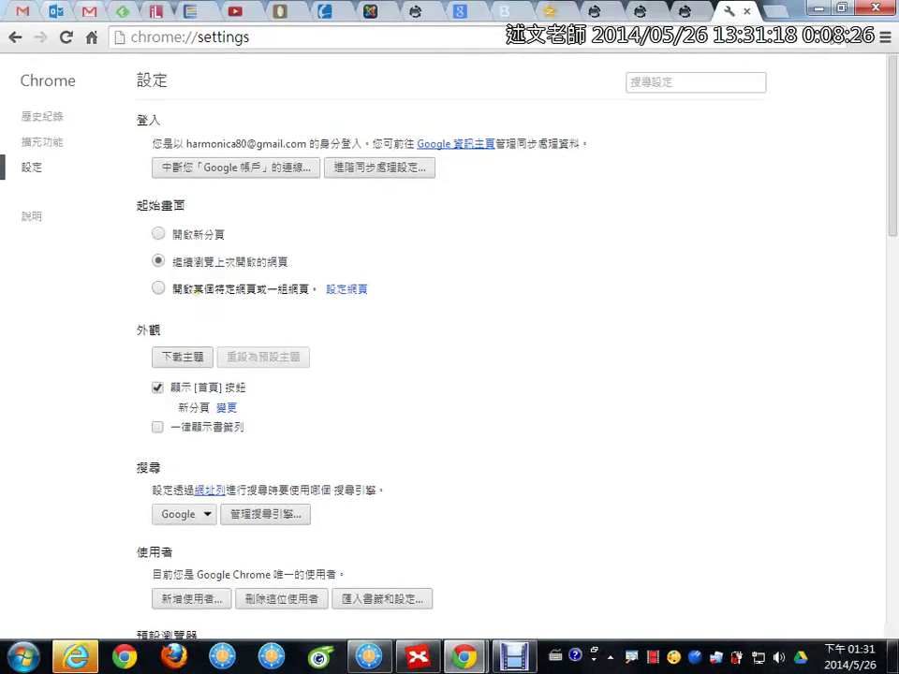
Switch to the course page's mind map and outline the 必修 topics under Google Chome使用, then clear the outline.
key("alt+Tab")
left_click(220, 297)
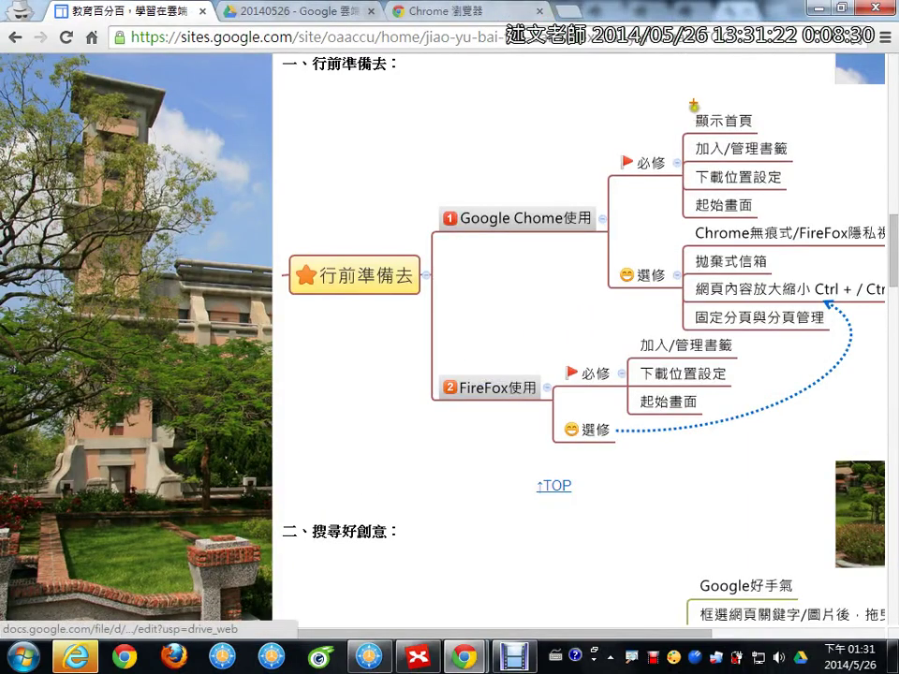
mouse_move(671, 96)
left_mouse_down()
mouse_move(669, 217)
mouse_move(810, 221)
left_mouse_up()
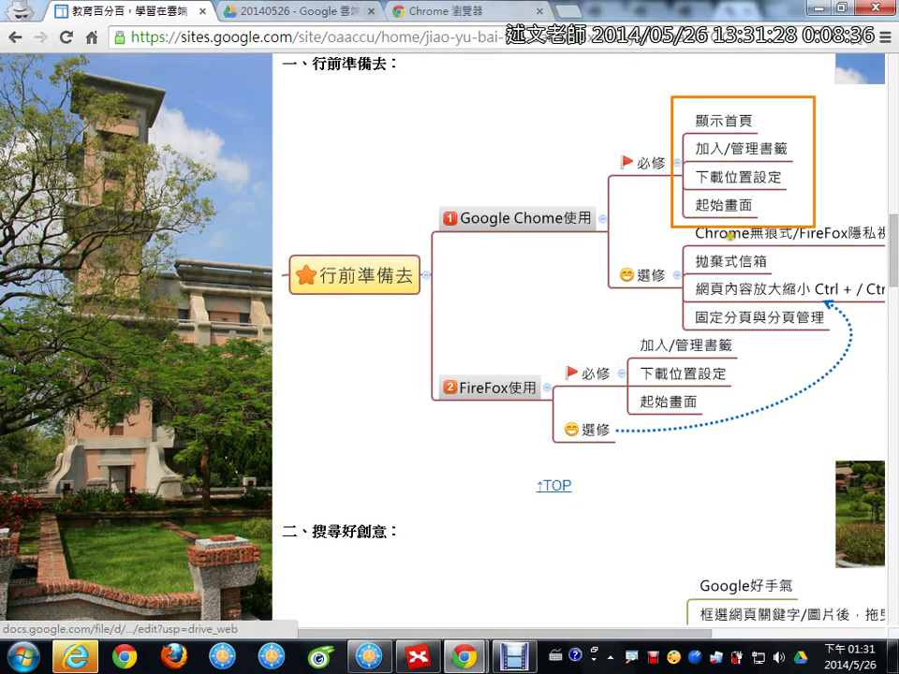
key("Escape")
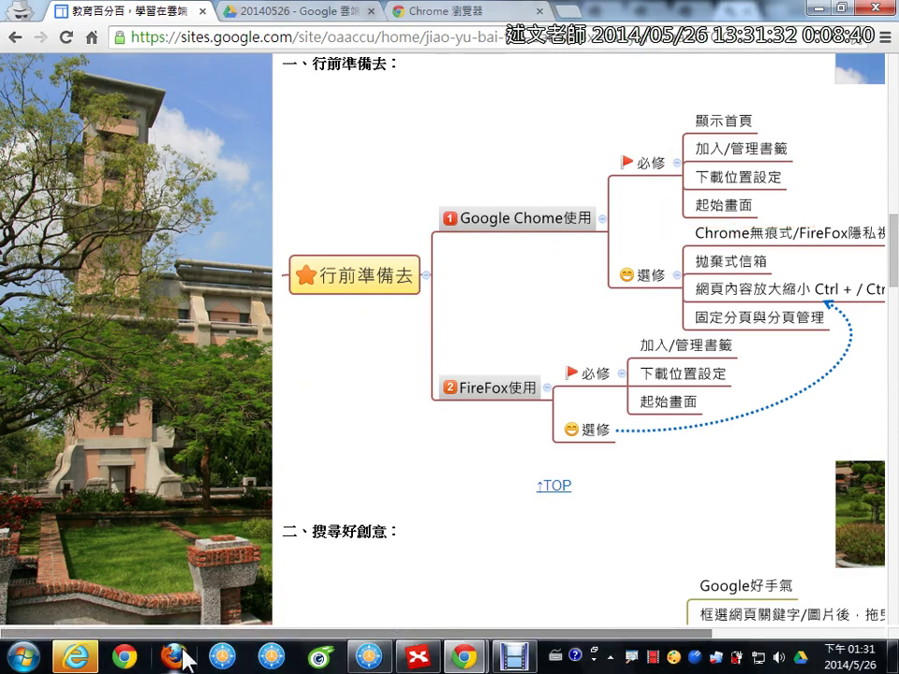
Switch to FreeCommander and open the FirefoxPortable(免安裝版) folder inside 嚴選免費軟體區 > 網路瀏覽器篇.
mouse_move(365, 655)
left_click(361, 576)
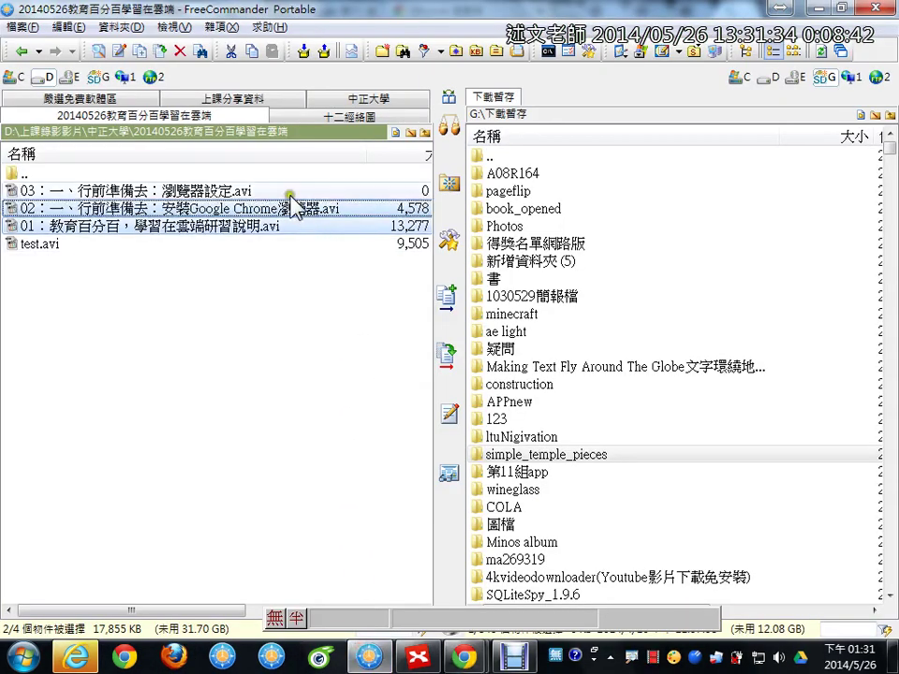
left_click(142, 99)
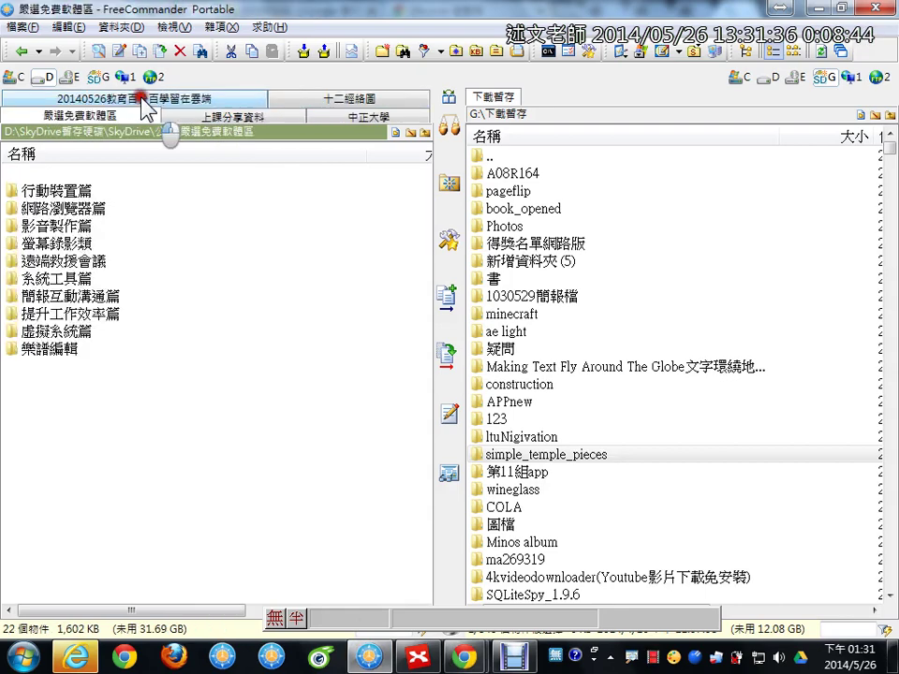
double_click(116, 206)
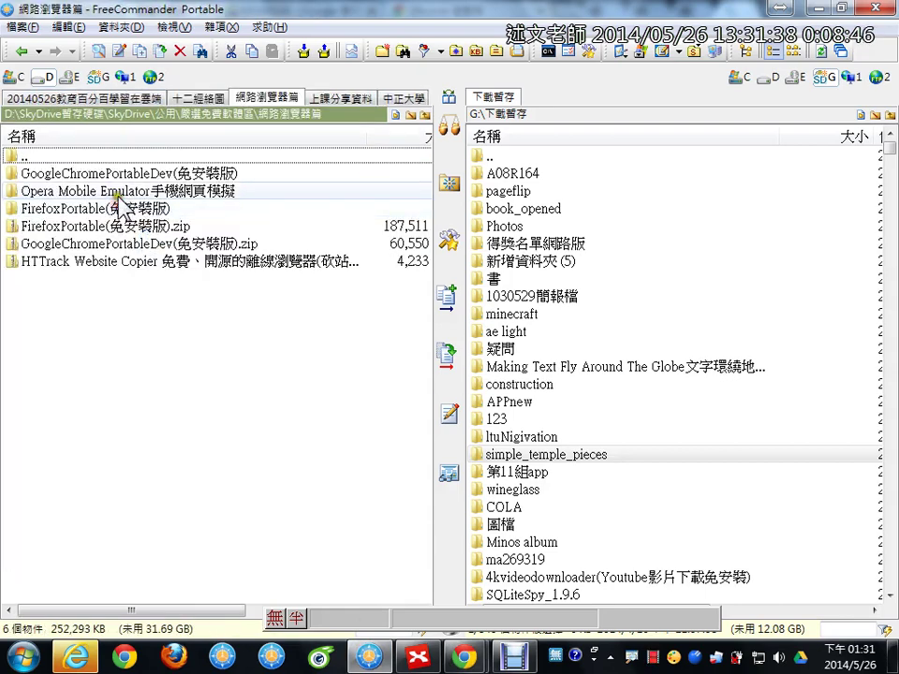
double_click(122, 208)
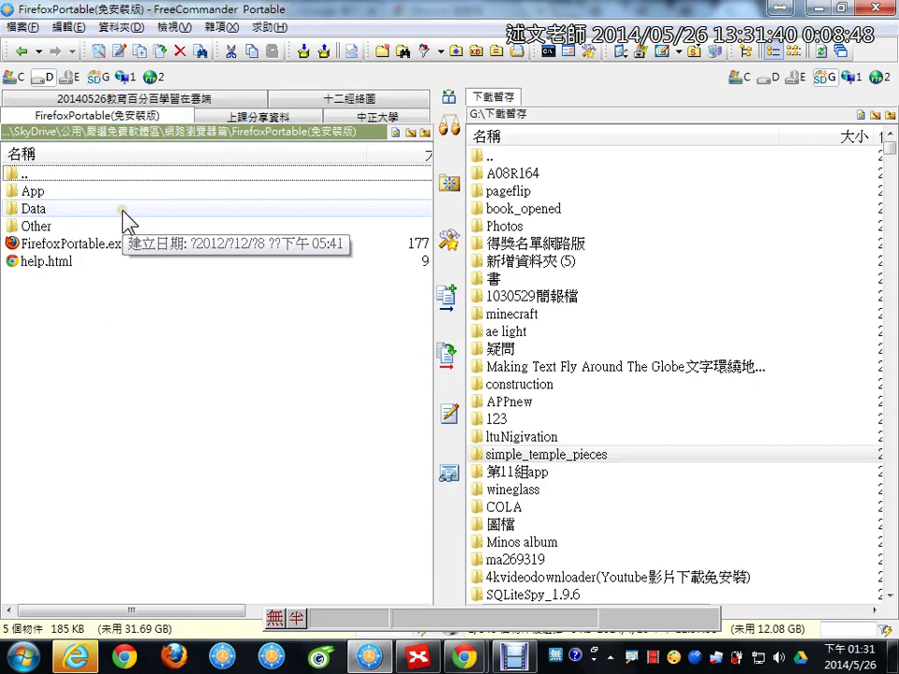
Launch FirefoxPortable.exe, minimize FreeCommander, and bring the Firefox window to the front.
left_click_drag(101, 243, 117, 236)
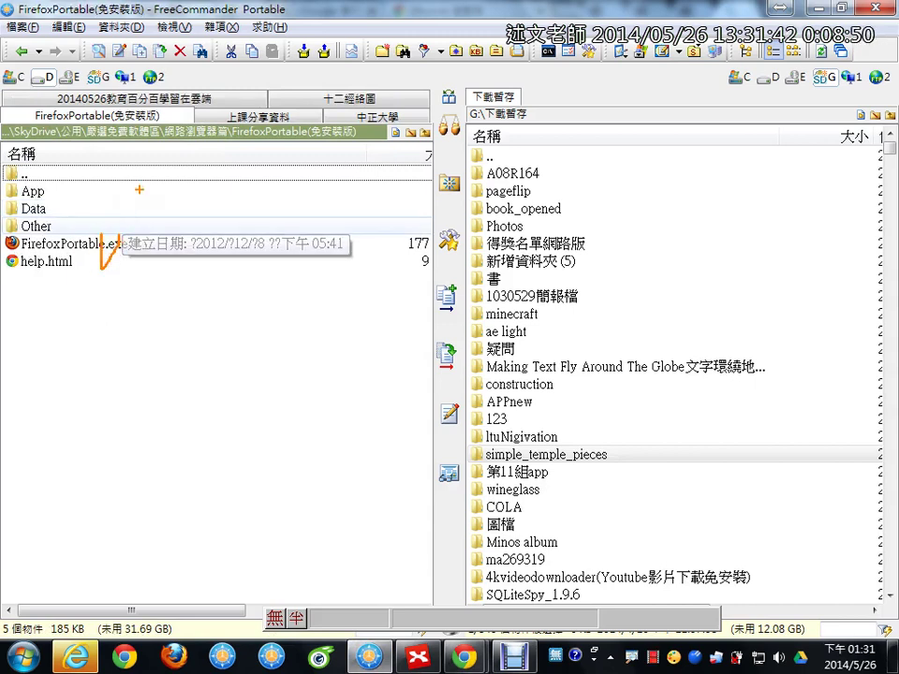
right_click(121, 215)
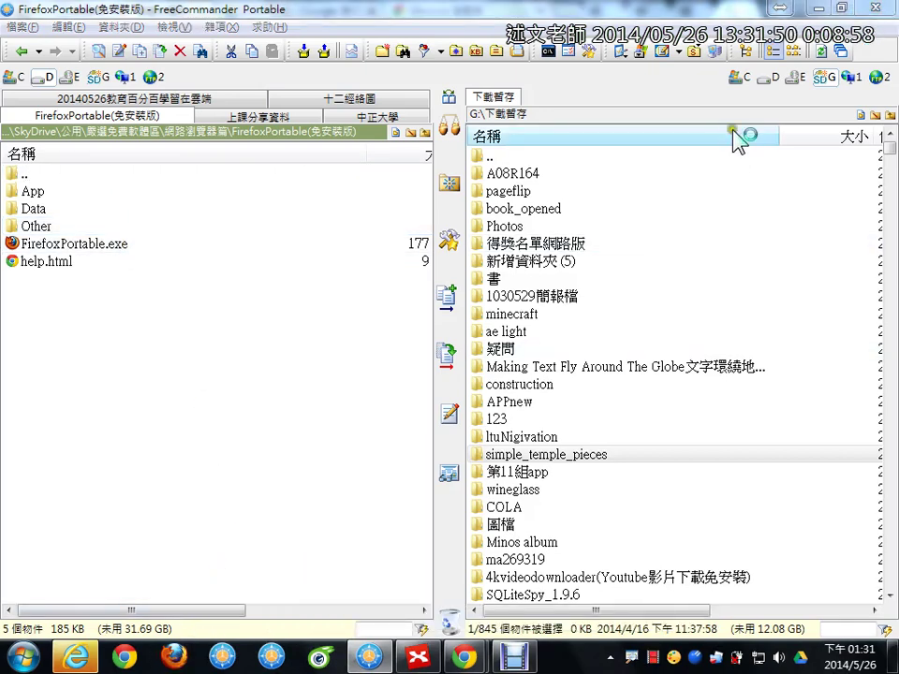
left_click(815, 9)
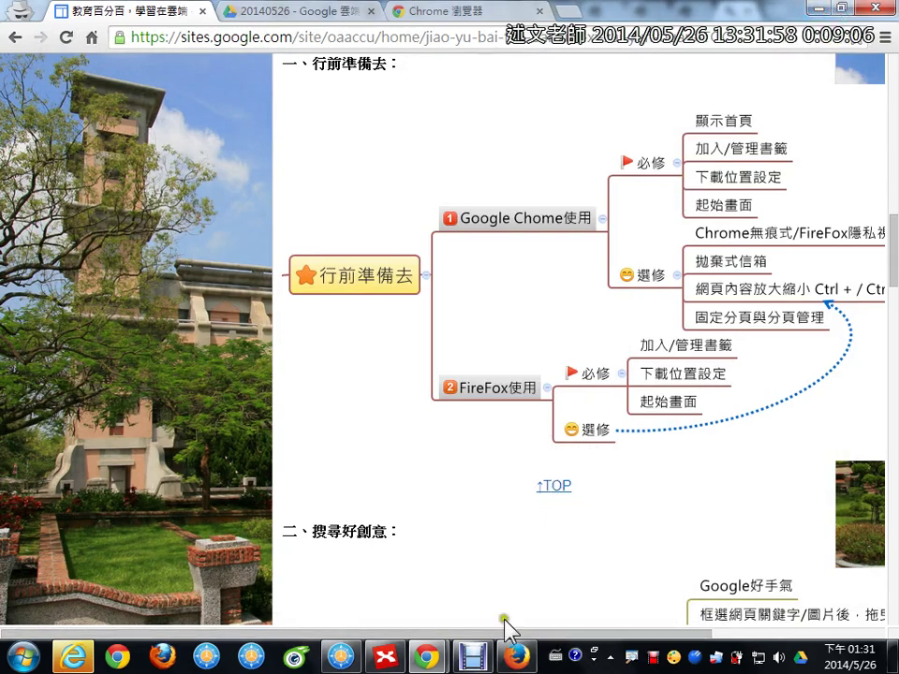
left_click(515, 658)
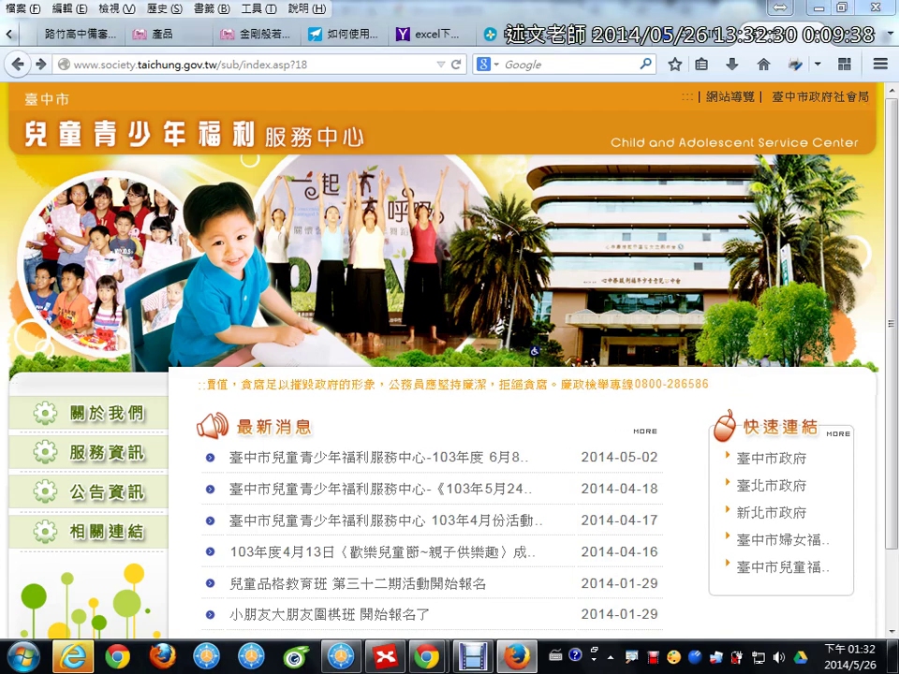
Open Windows Task Manager and examine the chrome.exe processes and their memory use in the process list.
key("ctrl+shift+Escape")
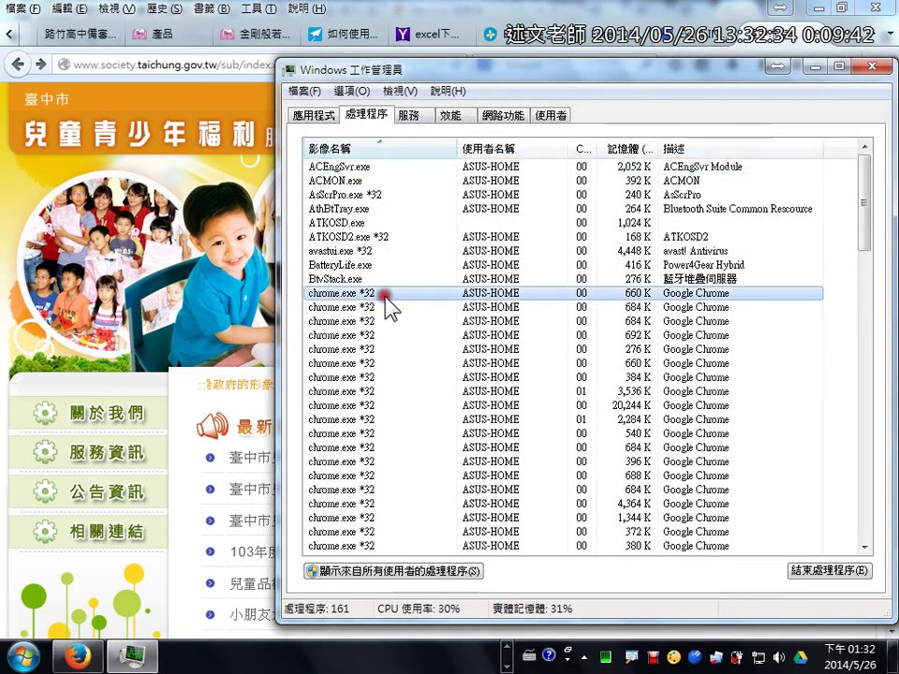
left_click(309, 293)
mouse_move(309, 293)
left_mouse_down()
mouse_move(395, 567)
mouse_move(407, 570)
left_mouse_up()
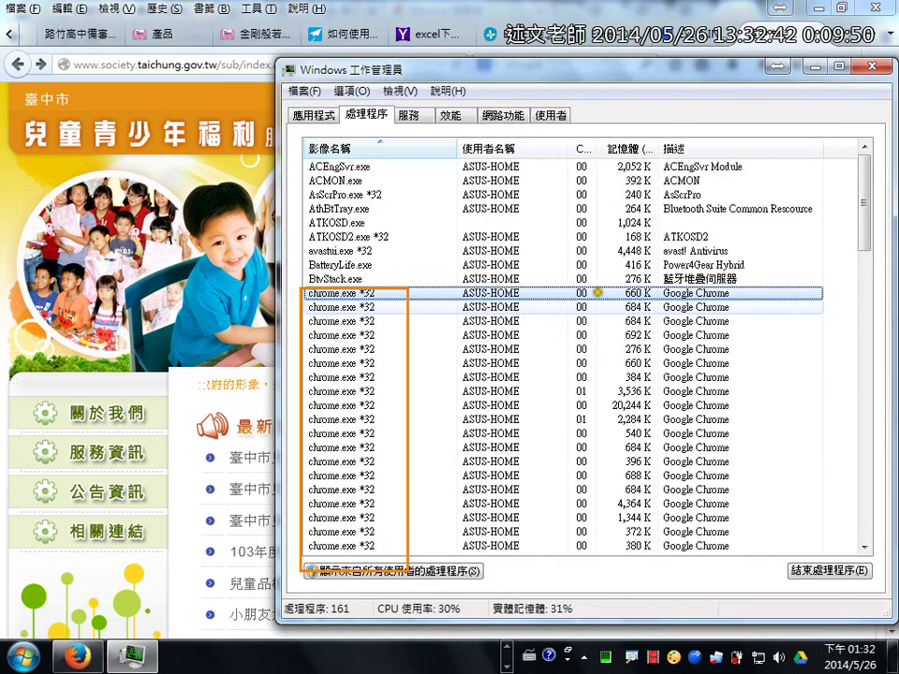
left_click_drag(599, 284, 761, 562)
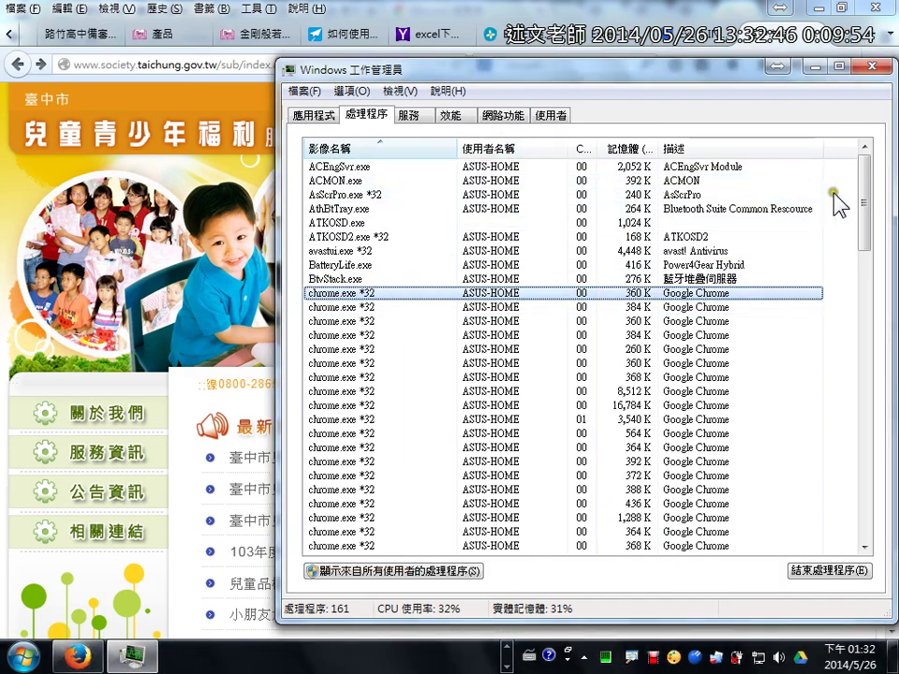
Find the firefox.exe process in Task Manager and examine its memory use for comparison.
left_click(867, 197)
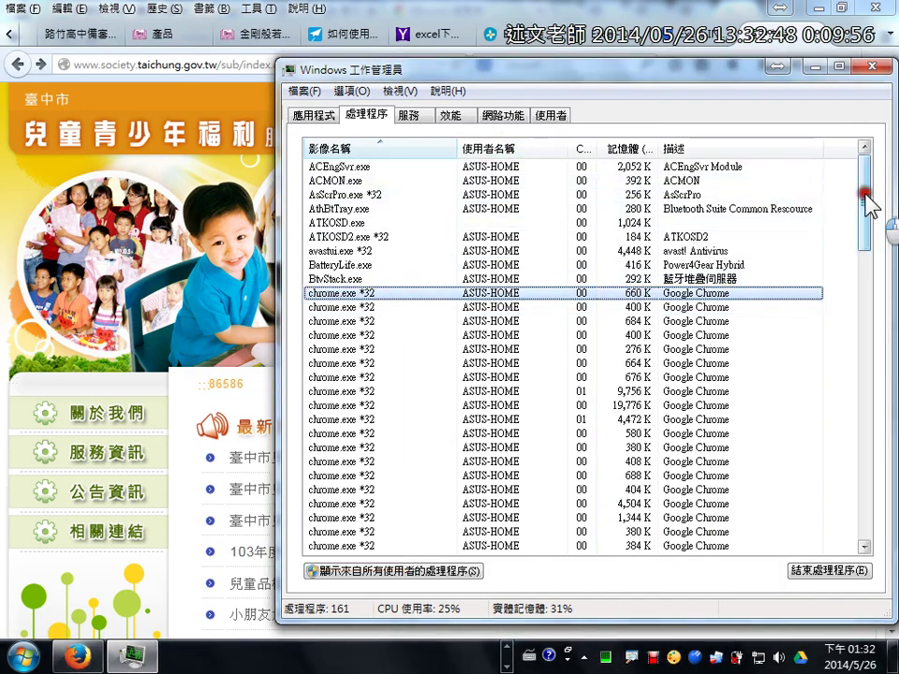
left_click_drag(867, 197, 862, 381)
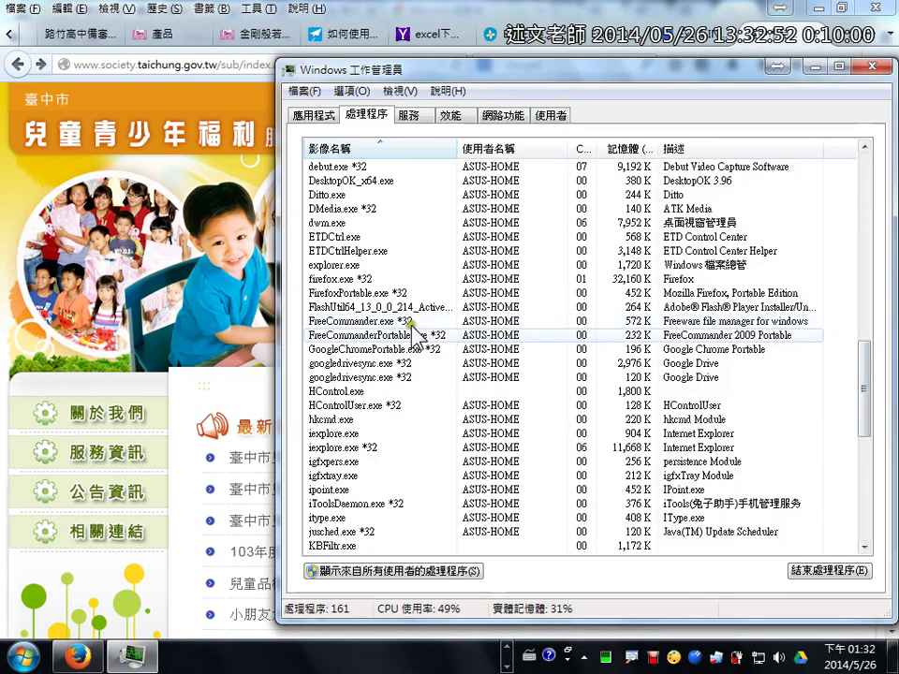
left_click(345, 280)
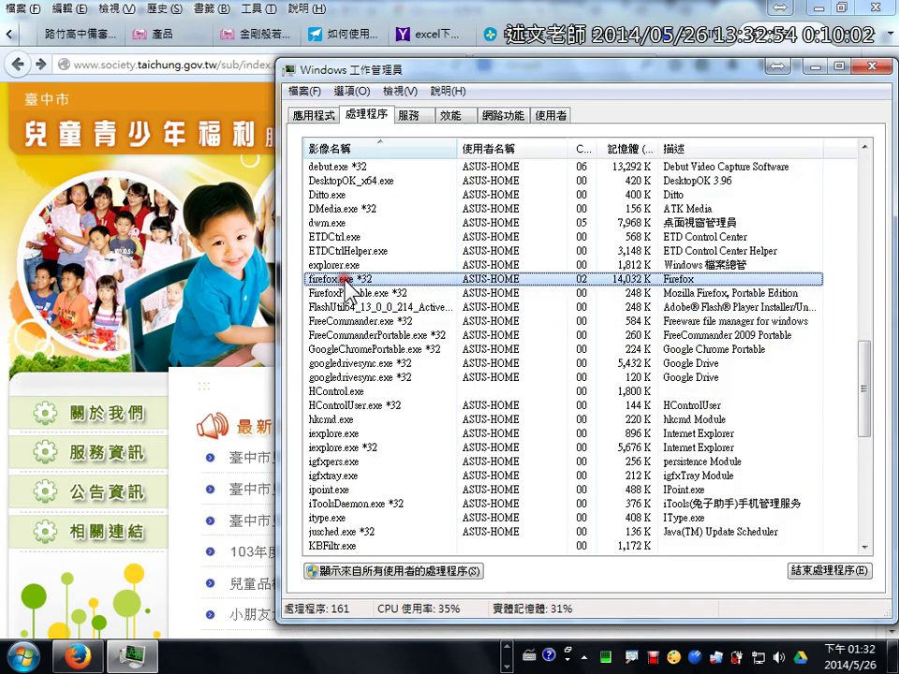
mouse_move(293, 266)
left_mouse_down()
mouse_move(565, 300)
mouse_move(805, 301)
left_mouse_up()
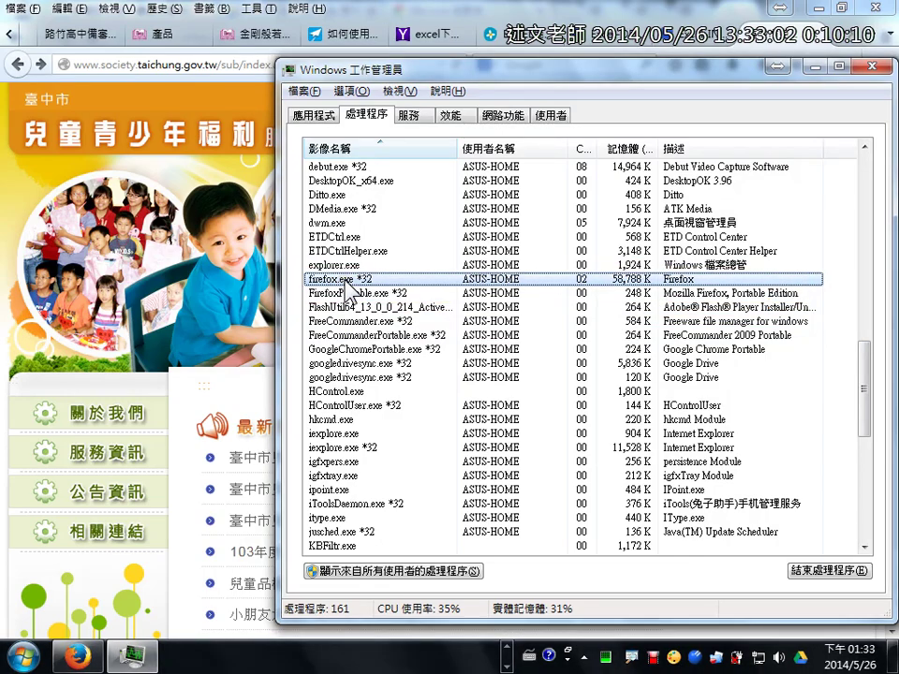
Return to Firefox, view the restored Pixnet Excel blog tab, and go back to the Taichung child welfare tab.
key("alt+Tab")
left_click(344, 291)
key("alt+Tab")
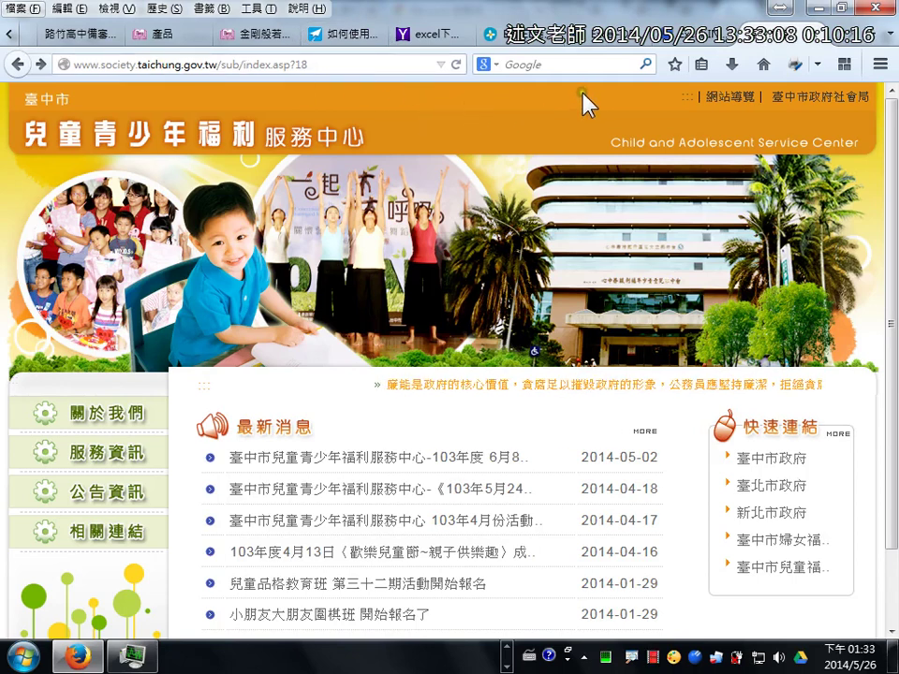
left_click(698, 40)
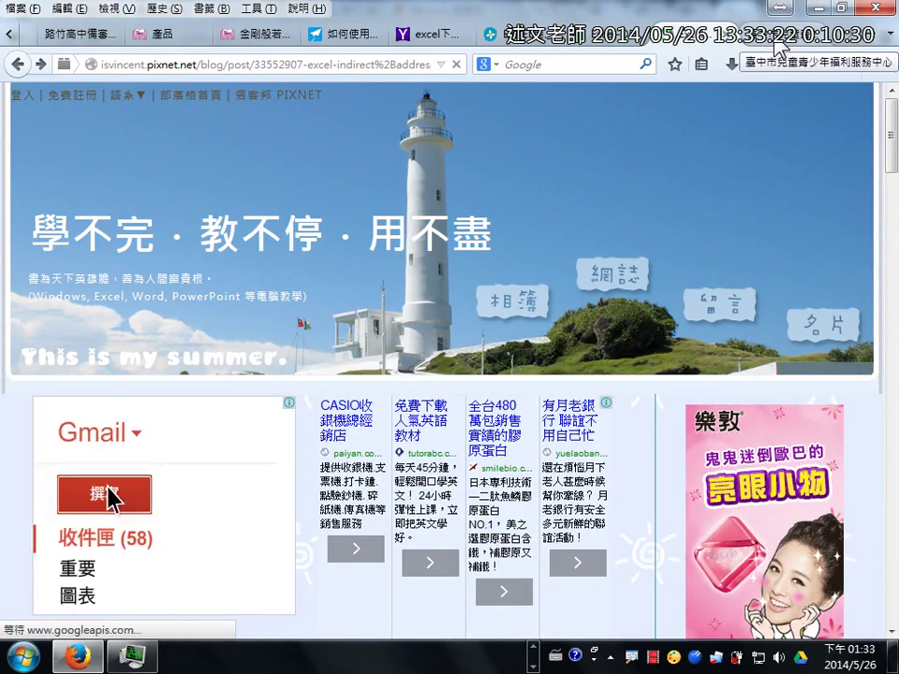
left_click(775, 41)
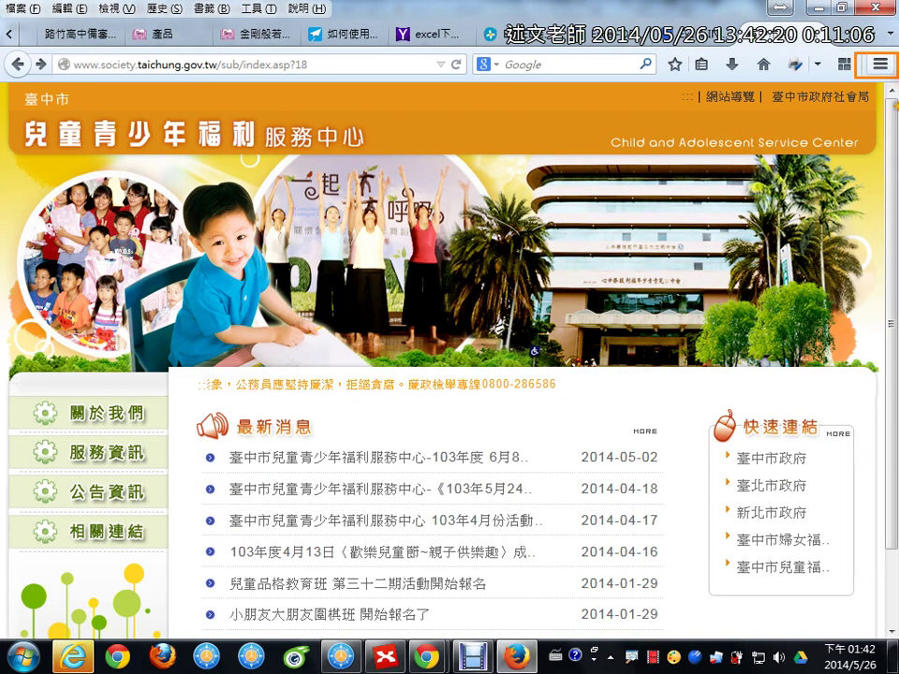
Open the Firefox 選項 dialog and show its 一般 settings.
left_click(884, 65)
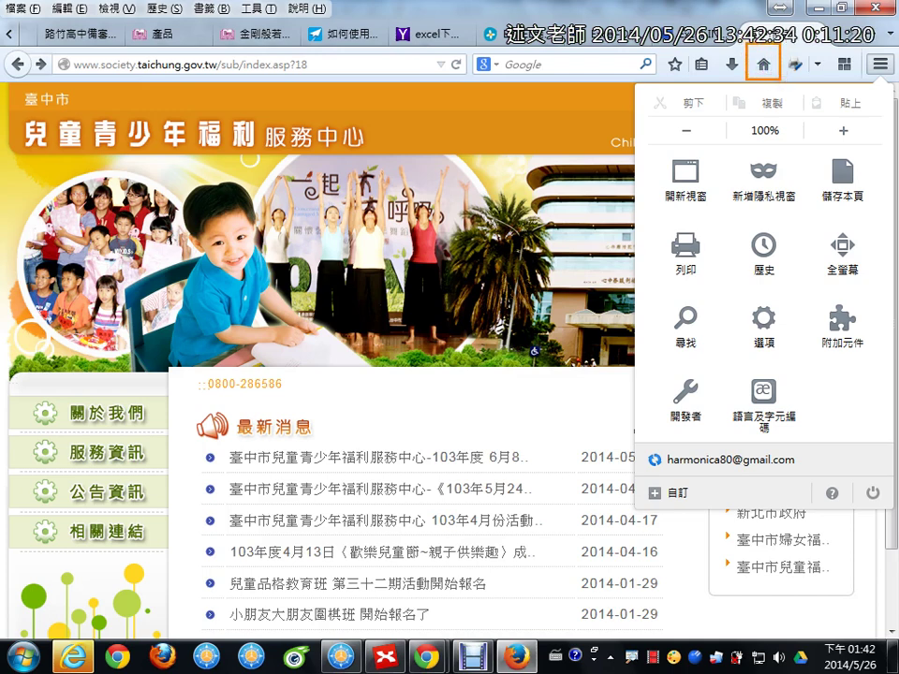
left_click(763, 66)
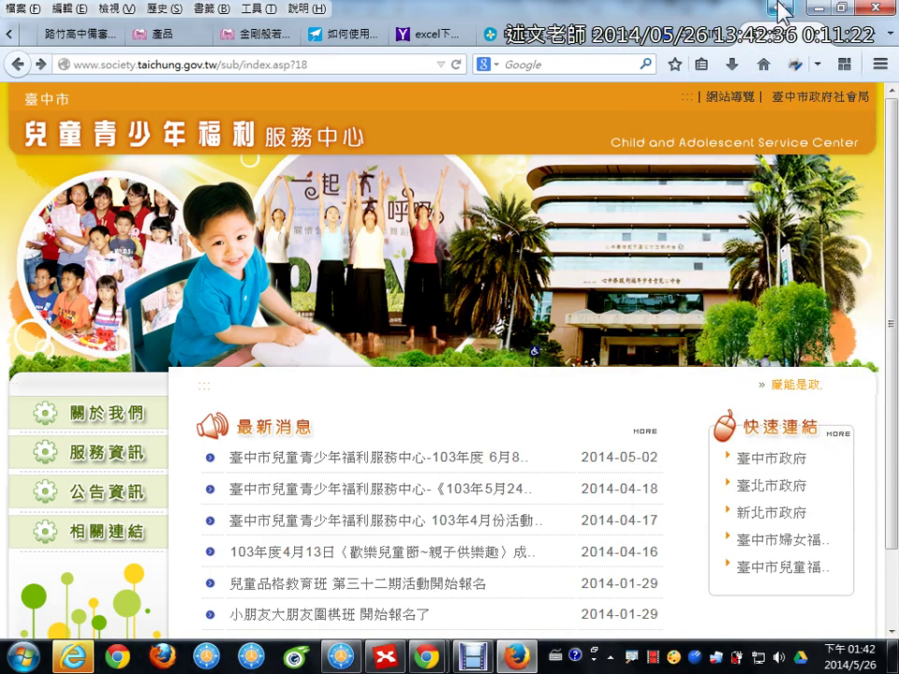
left_click(880, 64)
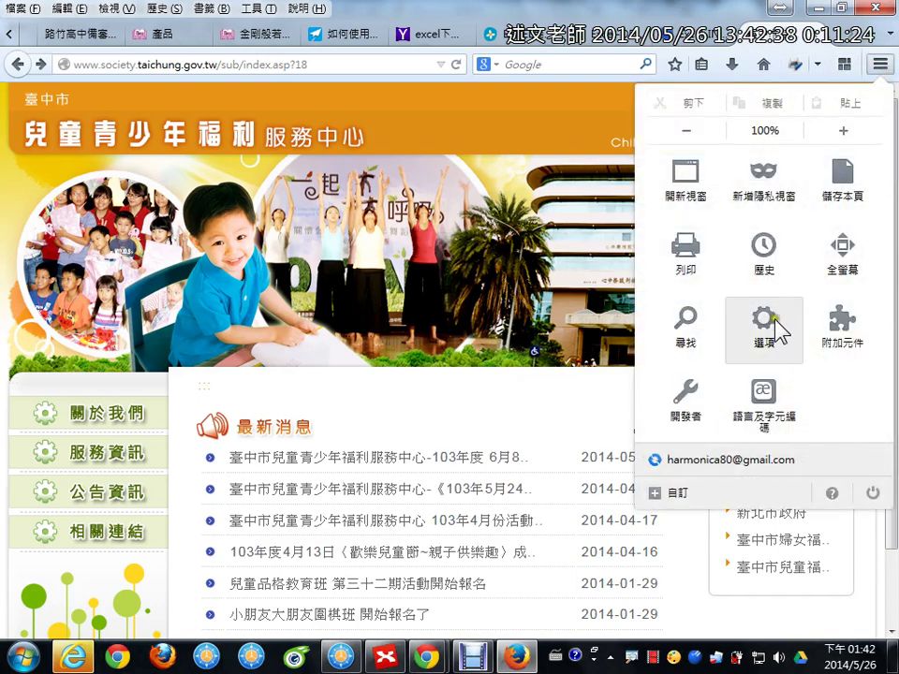
left_click(779, 324)
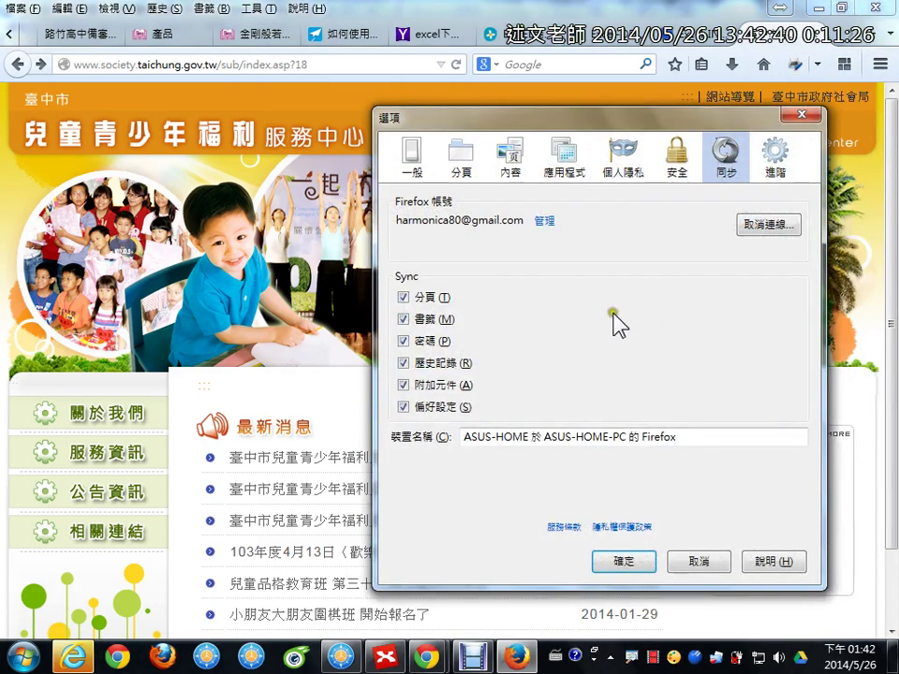
left_click(416, 164)
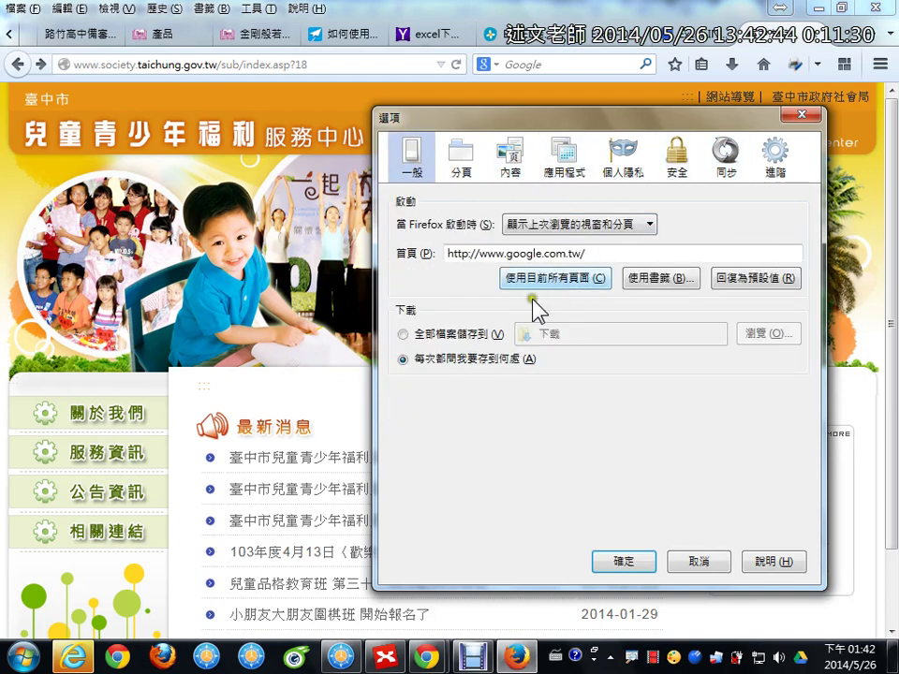
Review the 下載 settings, outlining the section and marking 每次都問我要存到何處, then clear the marks.
mouse_move(388, 293)
left_mouse_down()
mouse_move(814, 391)
mouse_move(813, 379)
left_mouse_up()
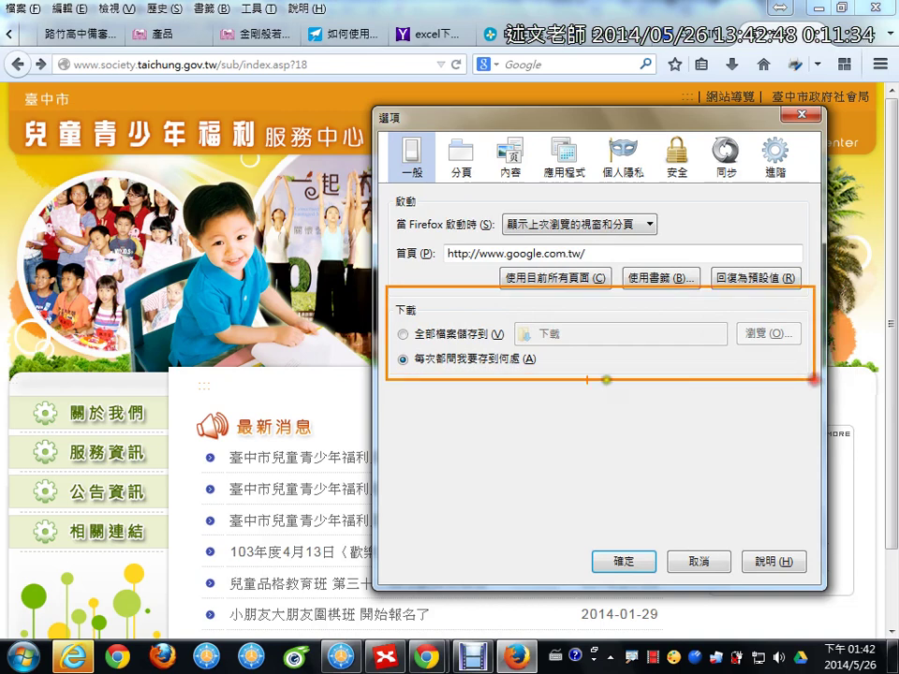
left_click_drag(540, 360, 586, 349)
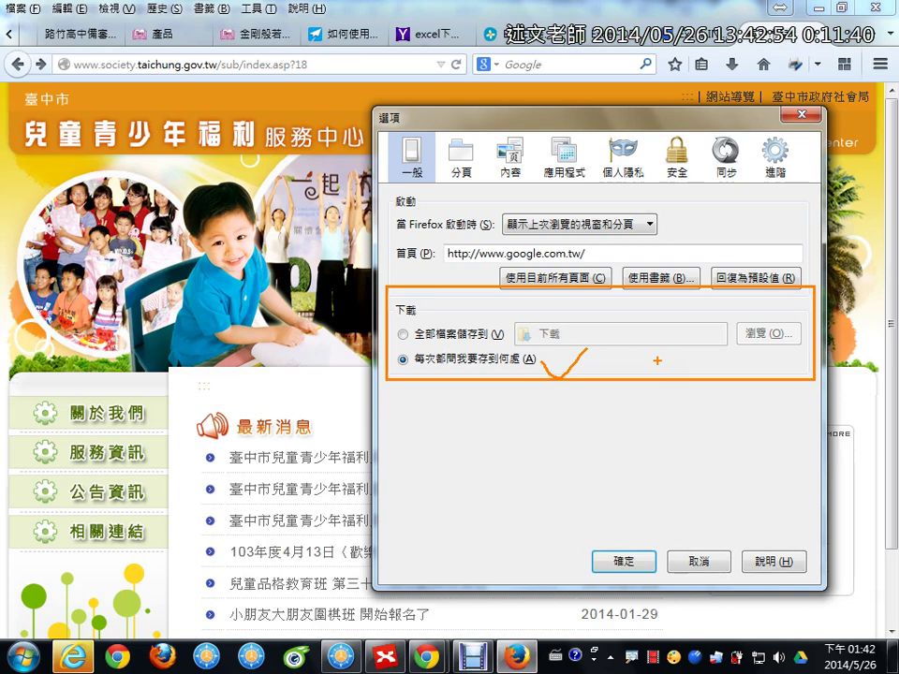
key("Escape")
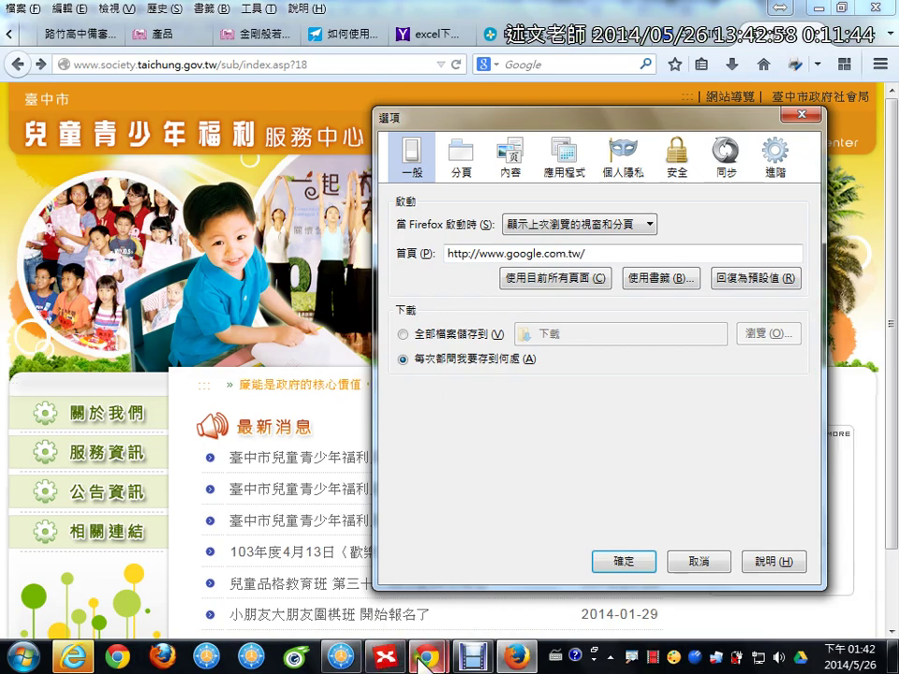
Switch to Chrome to check the bookmark topic in the 行前準備去 outline, return to Firefox and close the 選項 dialog.
mouse_move(426, 658)
left_click(467, 593)
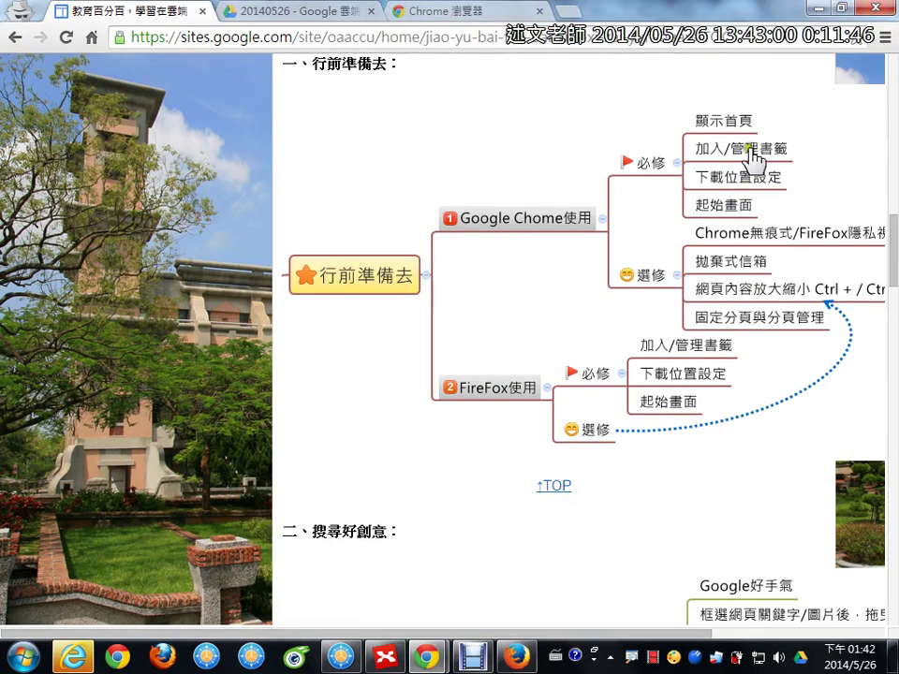
key("alt+Tab")
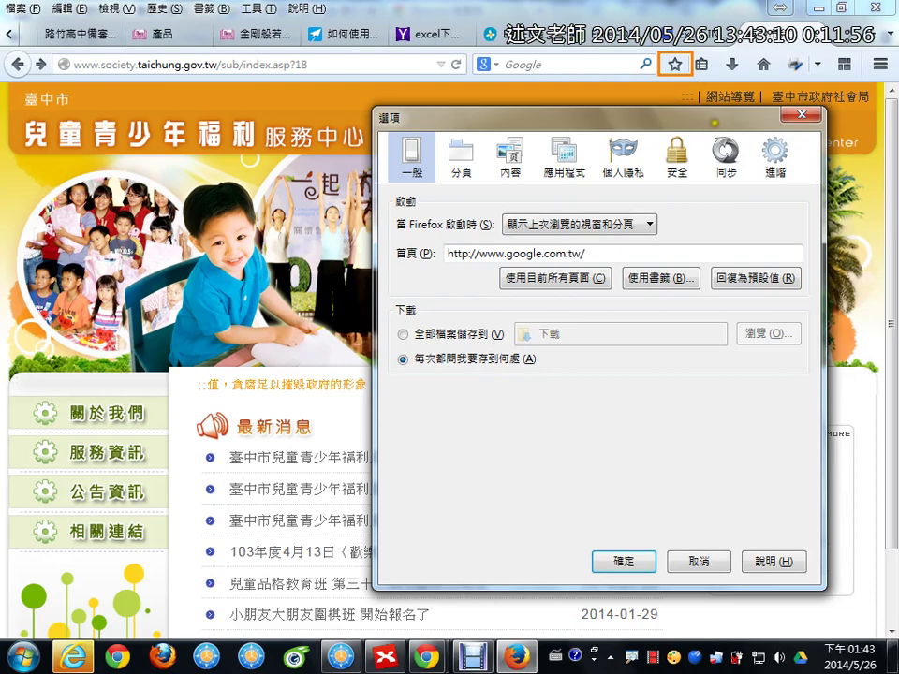
key("Escape")
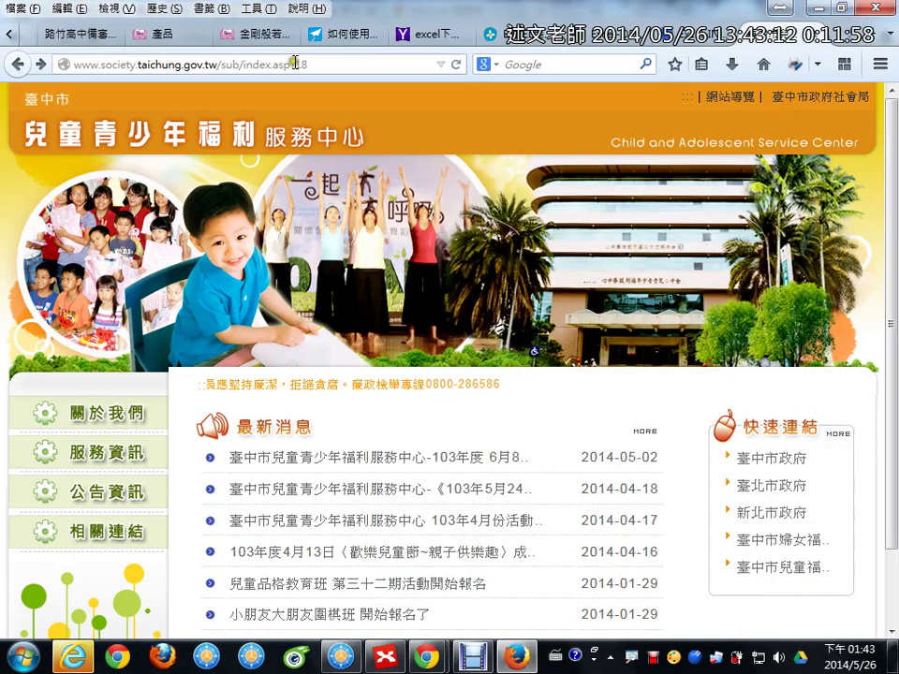
Review Firefox's bookmark commands, including 書籤工具列, and open the 收藏庫 window showing all bookmarks.
left_click(206, 9)
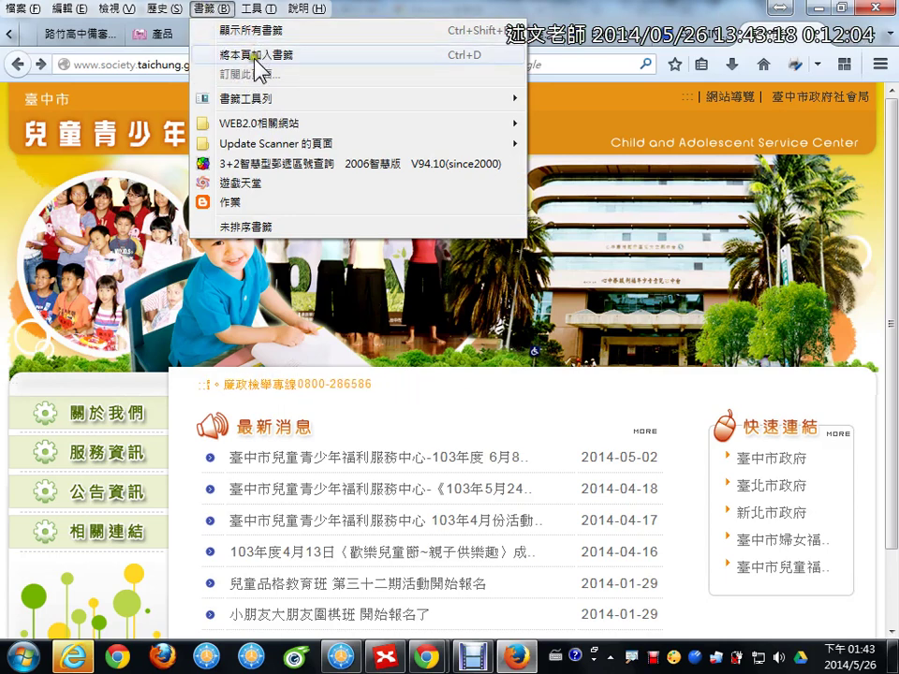
mouse_move(302, 99)
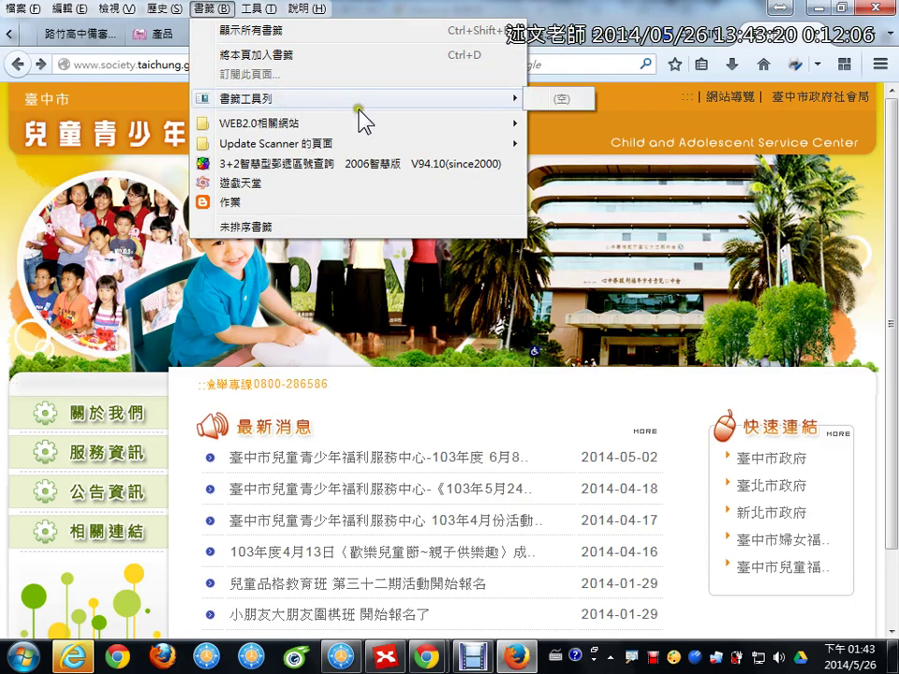
left_click(286, 35)
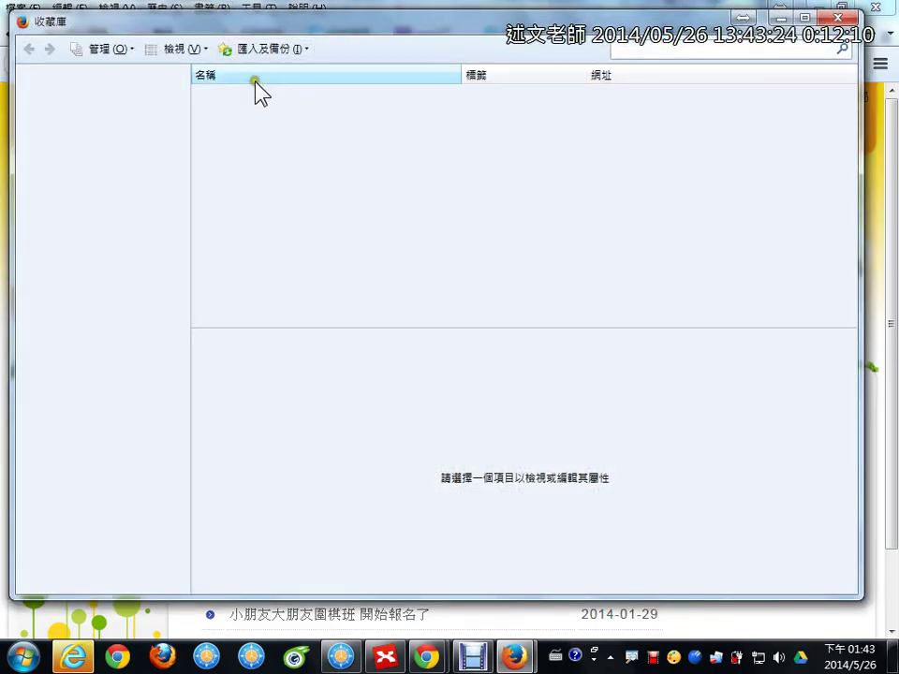
Show how to import data from another browser with Chrome as the source, cancel the import wizard and close 收藏庫.
left_click(268, 49)
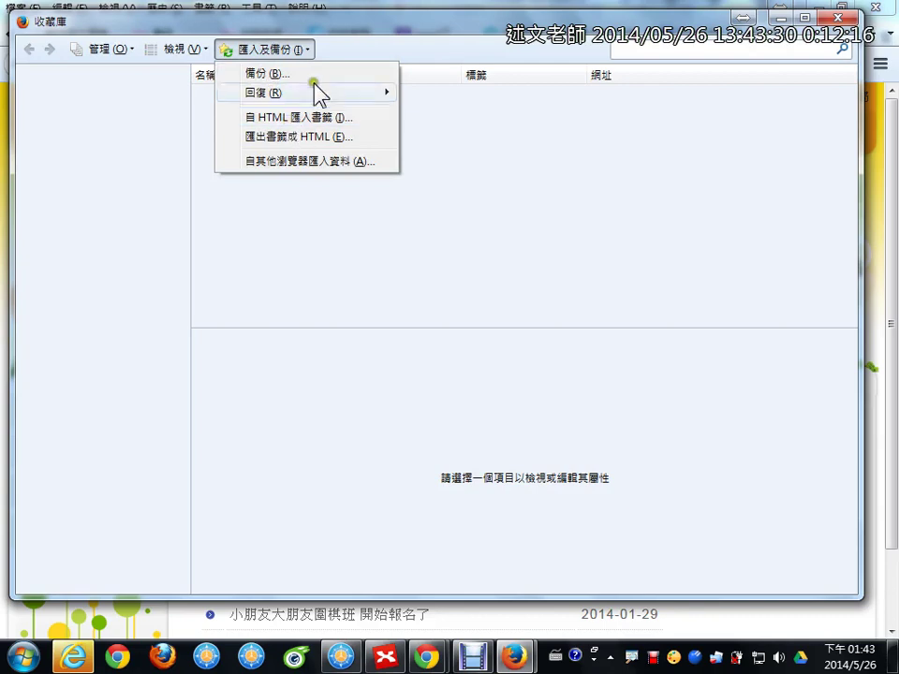
left_click(326, 160)
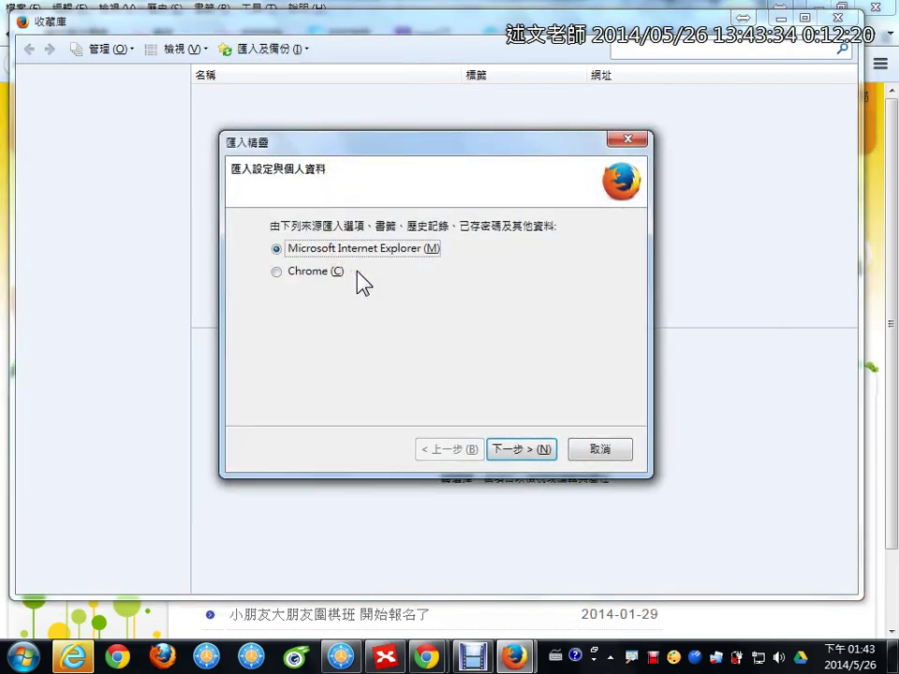
left_click(324, 272)
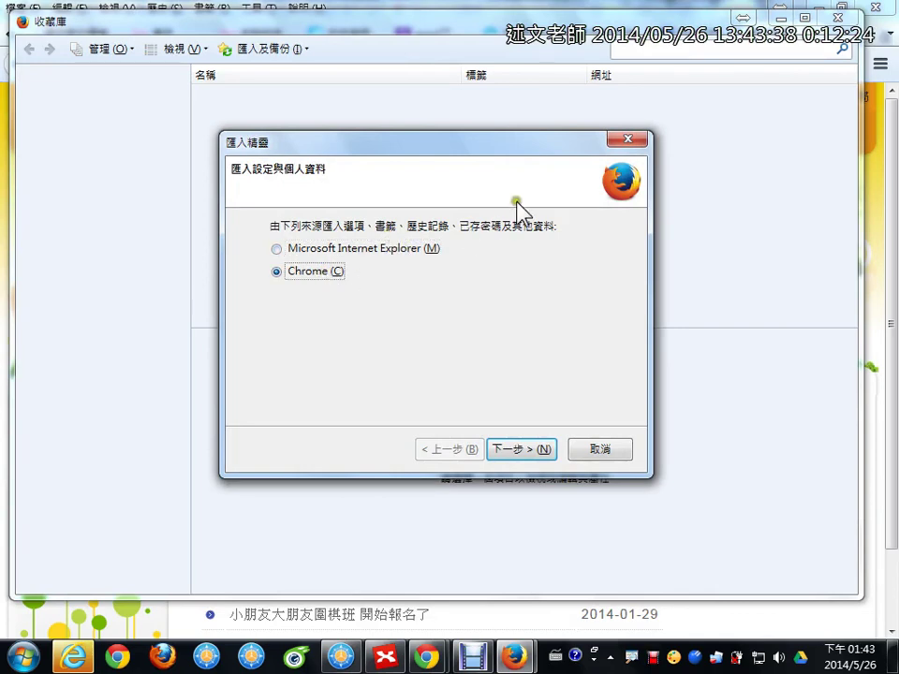
left_click(640, 139)
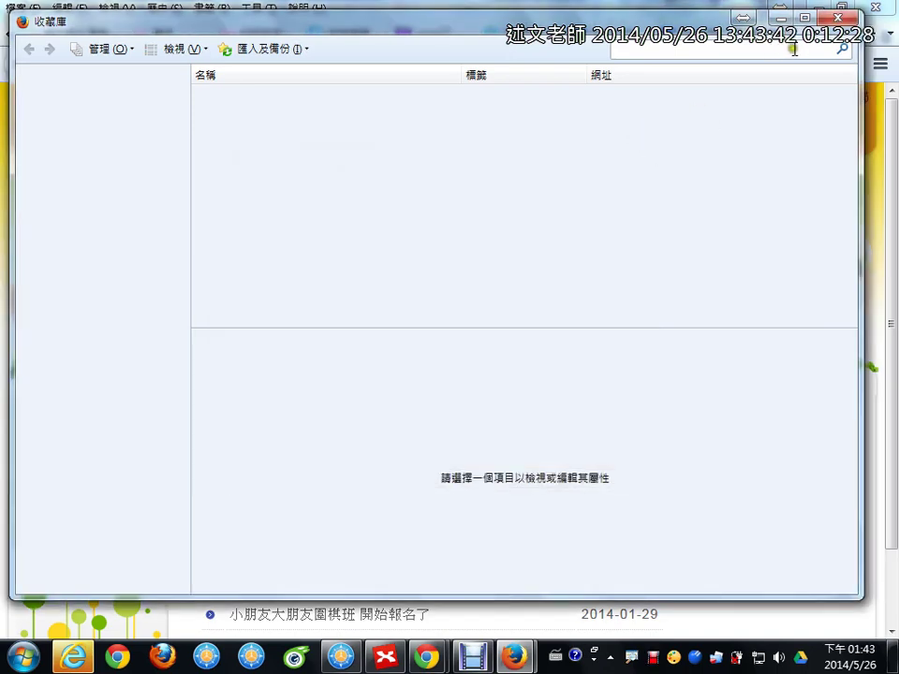
left_click(837, 17)
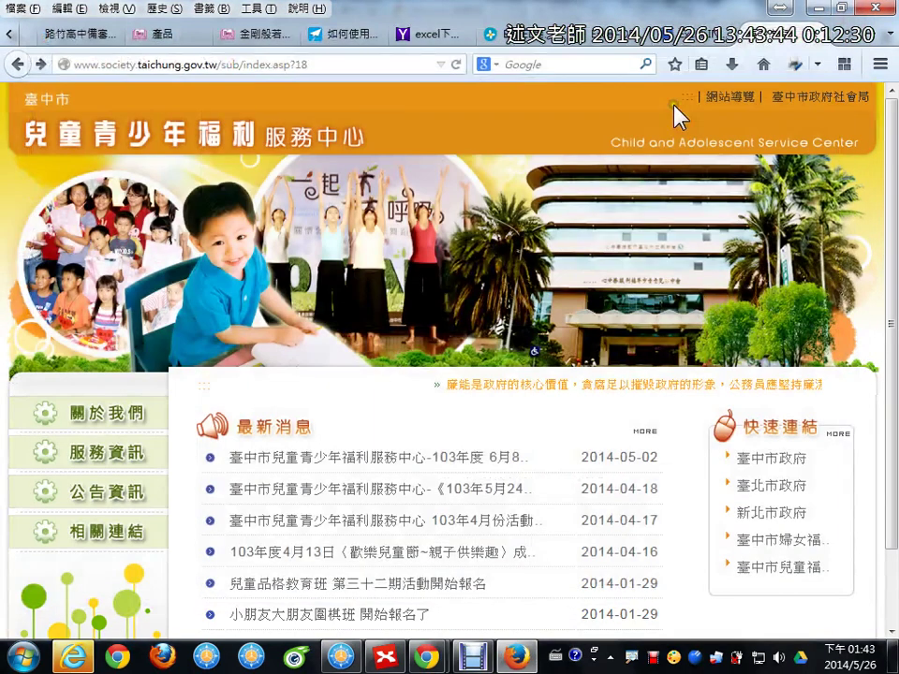
Check the outline in Chrome, return to Firefox and examine the 在選擇前不要載入分頁 option in the 分頁 settings, marking it for emphasis.
key("alt+Tab")
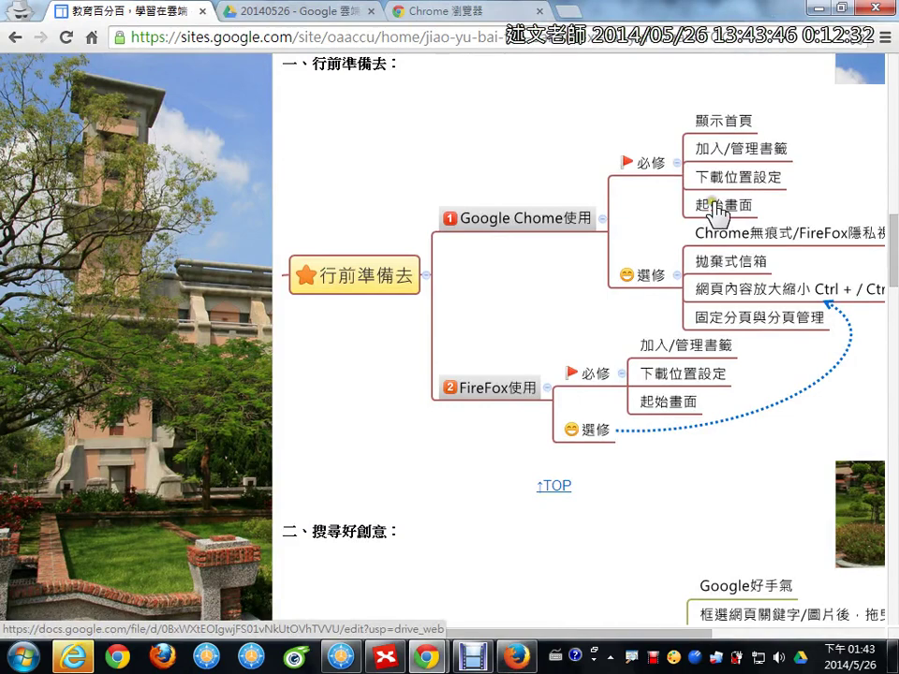
key("alt+Tab")
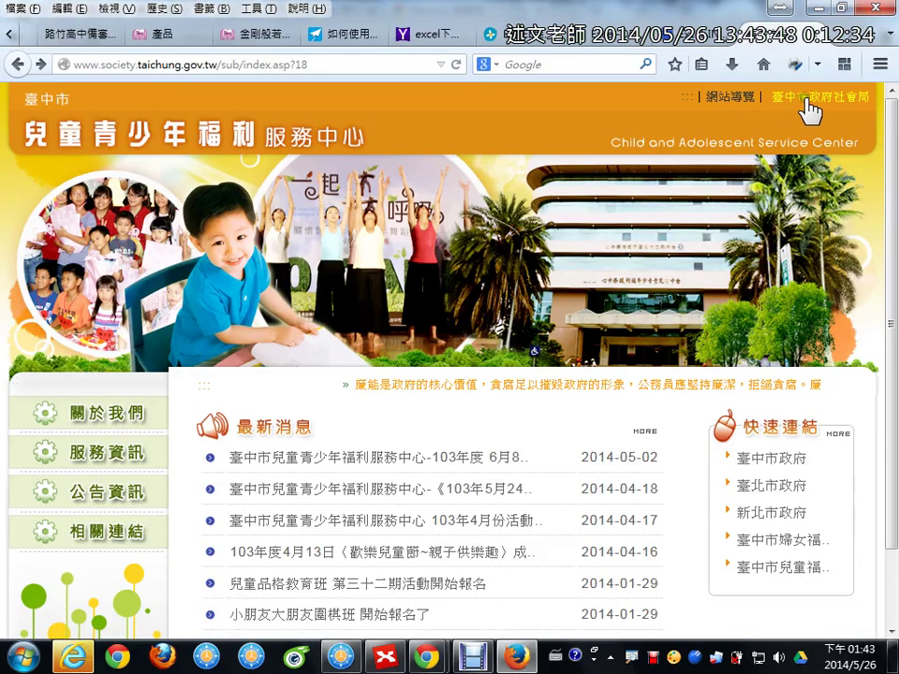
left_click(880, 65)
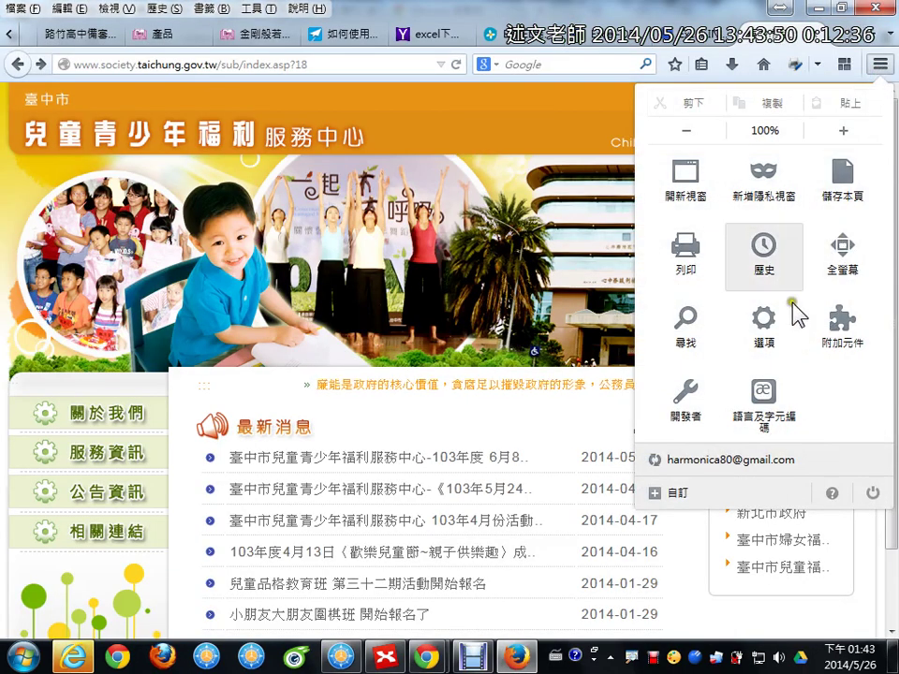
left_click(779, 330)
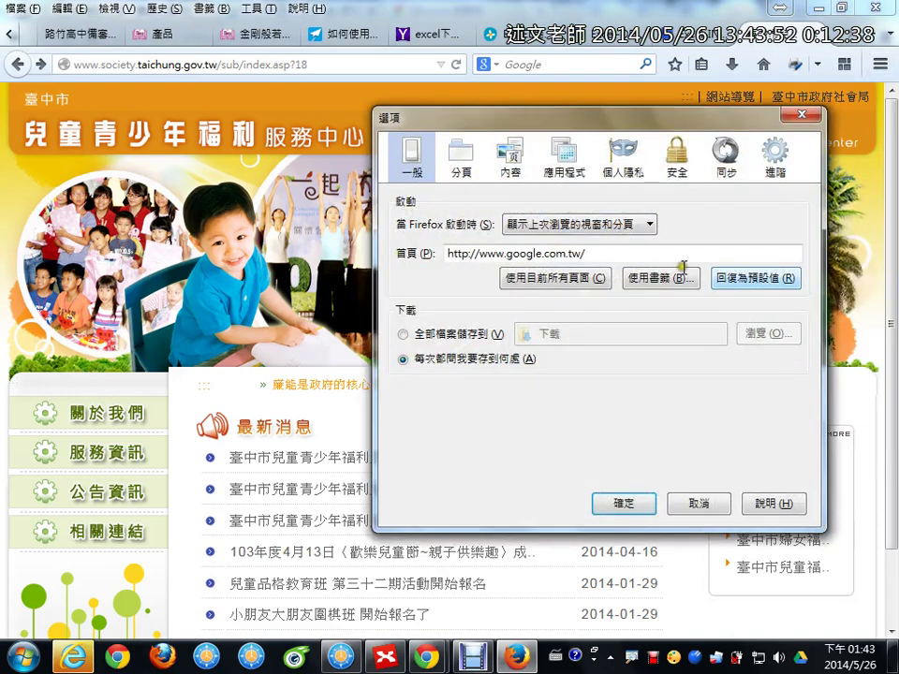
left_click(460, 166)
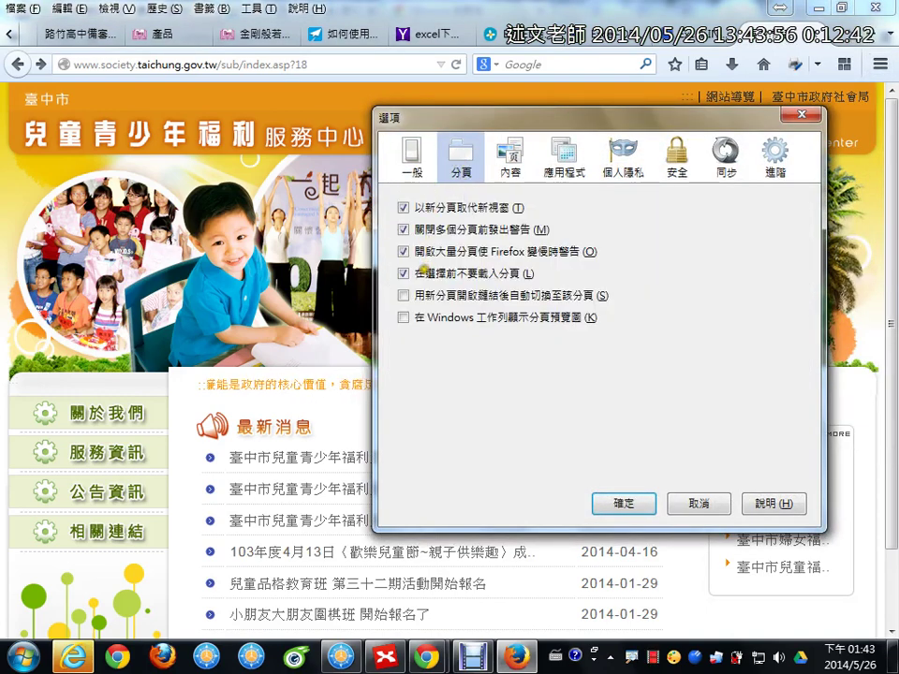
left_click_drag(386, 262, 548, 287)
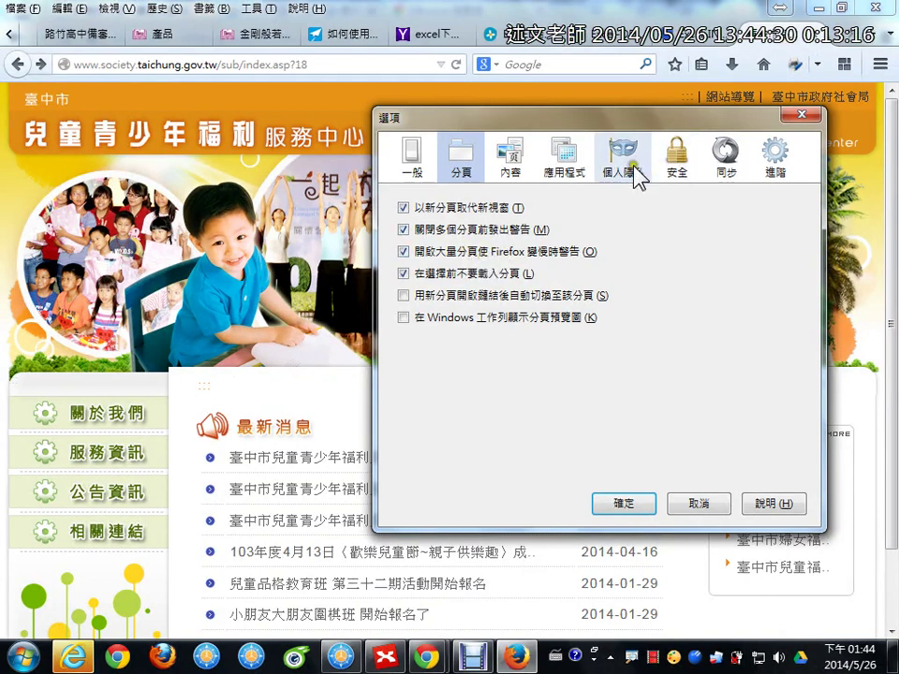
Outline and tick the 啟動 setting under 一般, clear the marks, and review the startup choices without changing the selection.
left_click(412, 157)
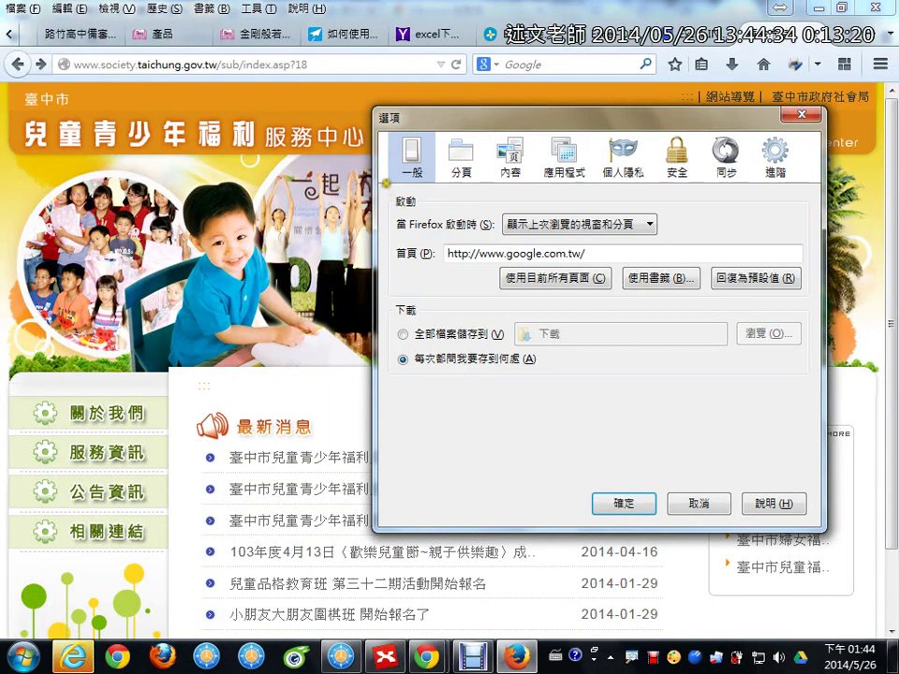
mouse_move(386, 184)
left_mouse_down()
mouse_move(492, 234)
mouse_move(685, 242)
left_mouse_up()
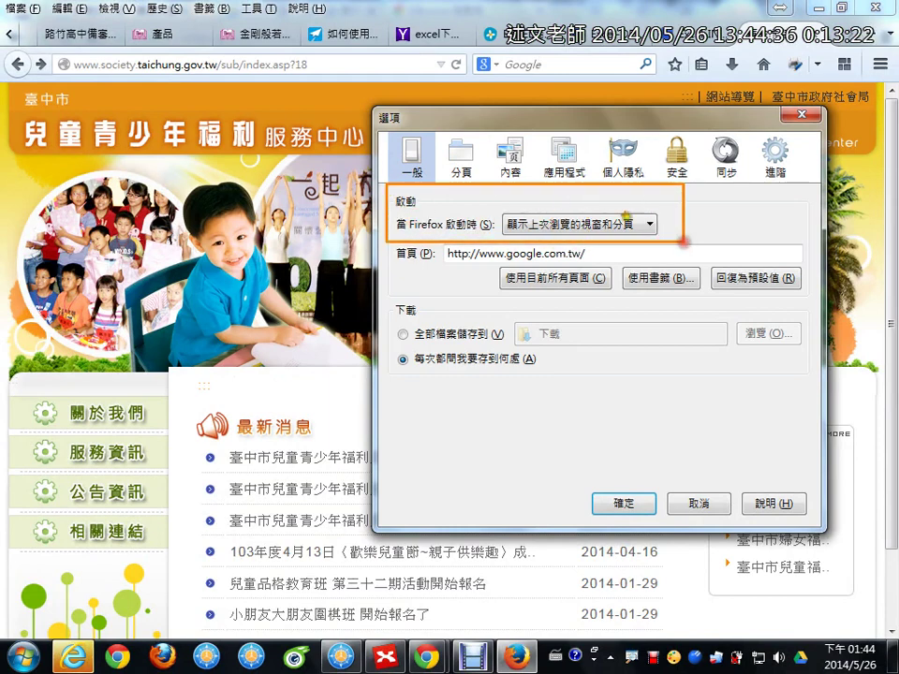
left_click_drag(549, 199, 599, 178)
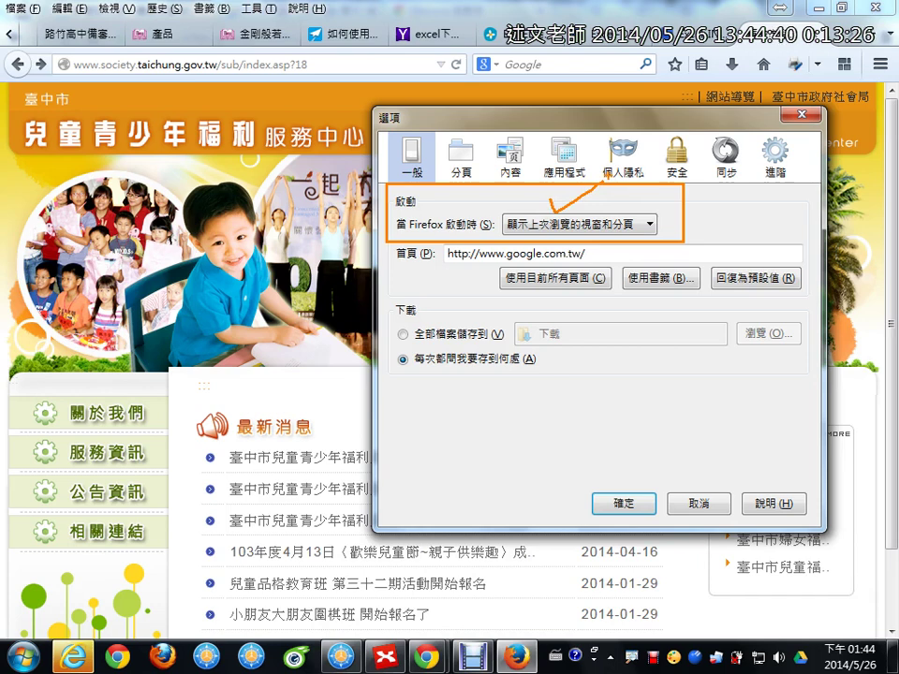
key("Escape")
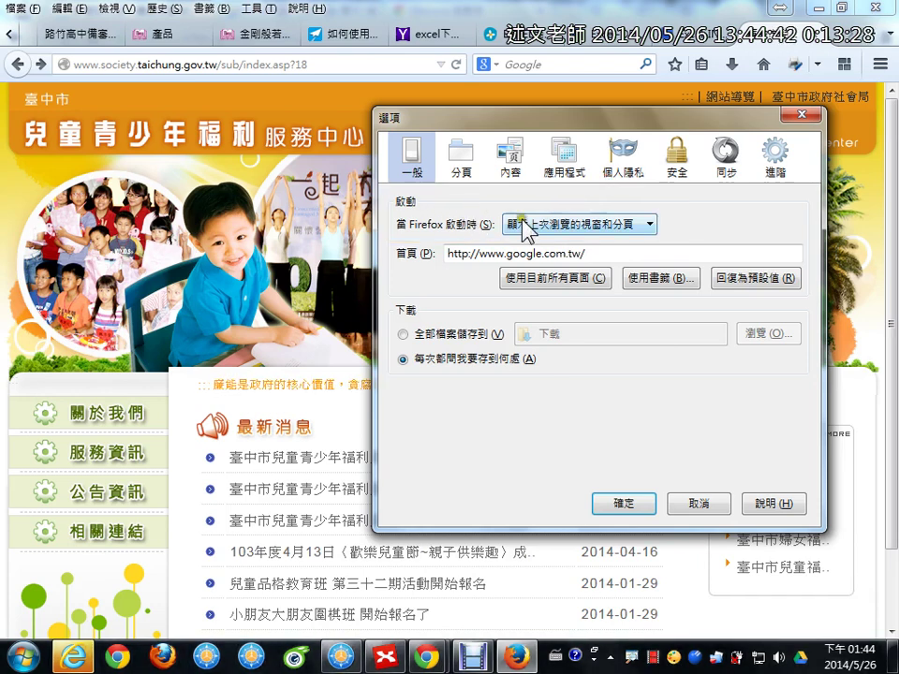
left_click(576, 226)
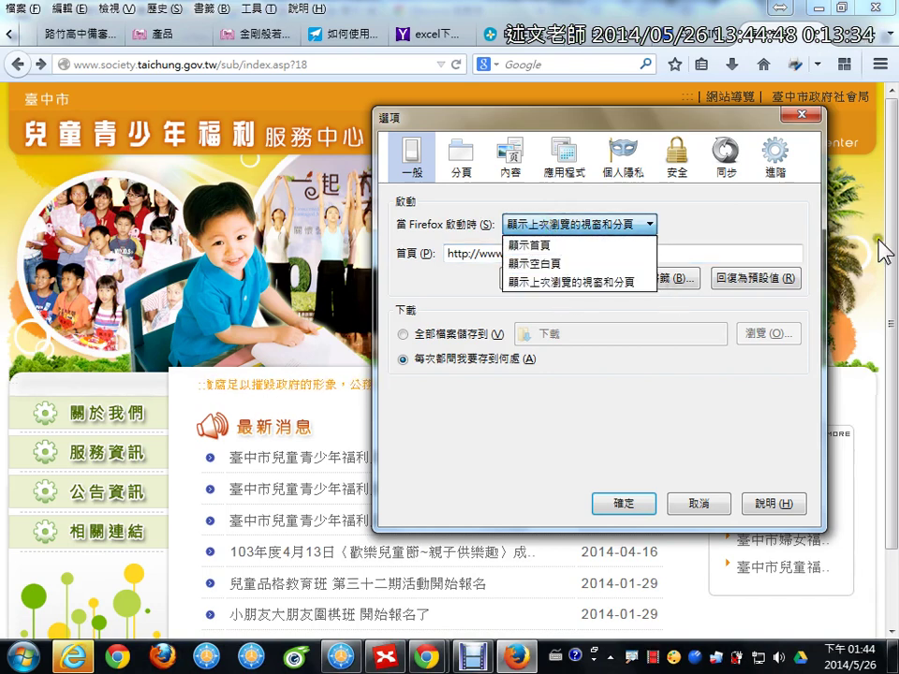
left_click(792, 197)
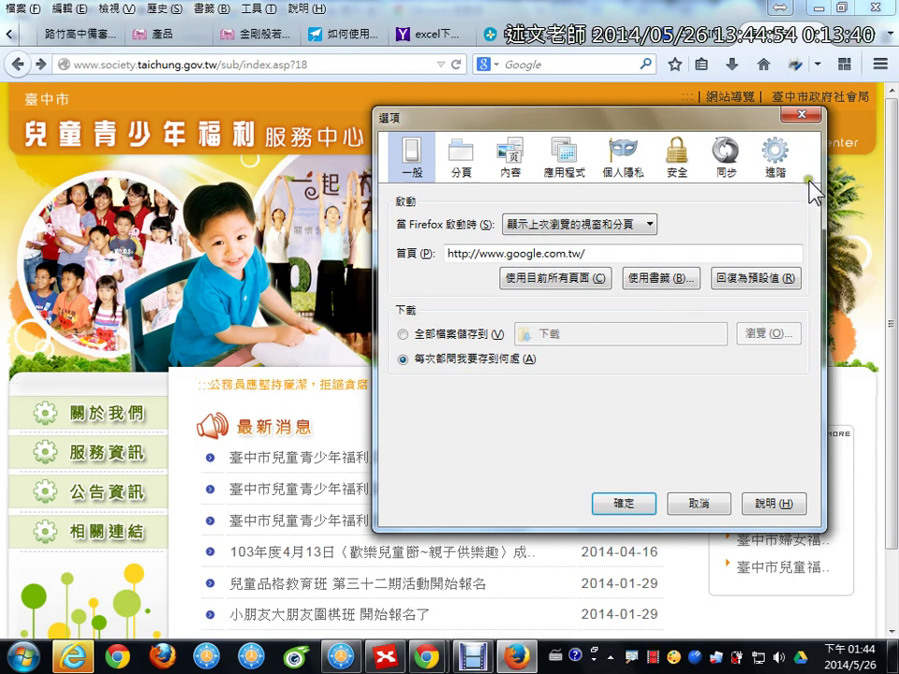
Review the remaining outline topics in Chrome, switch back to Firefox and dismiss the 選項 dialog.
key("alt+Tab")
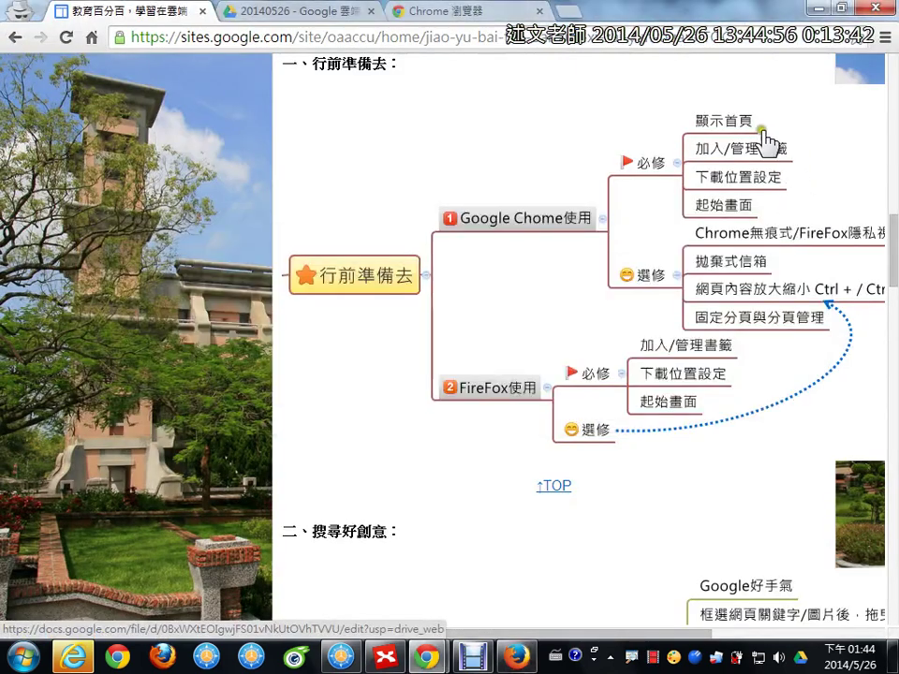
left_click(659, 327)
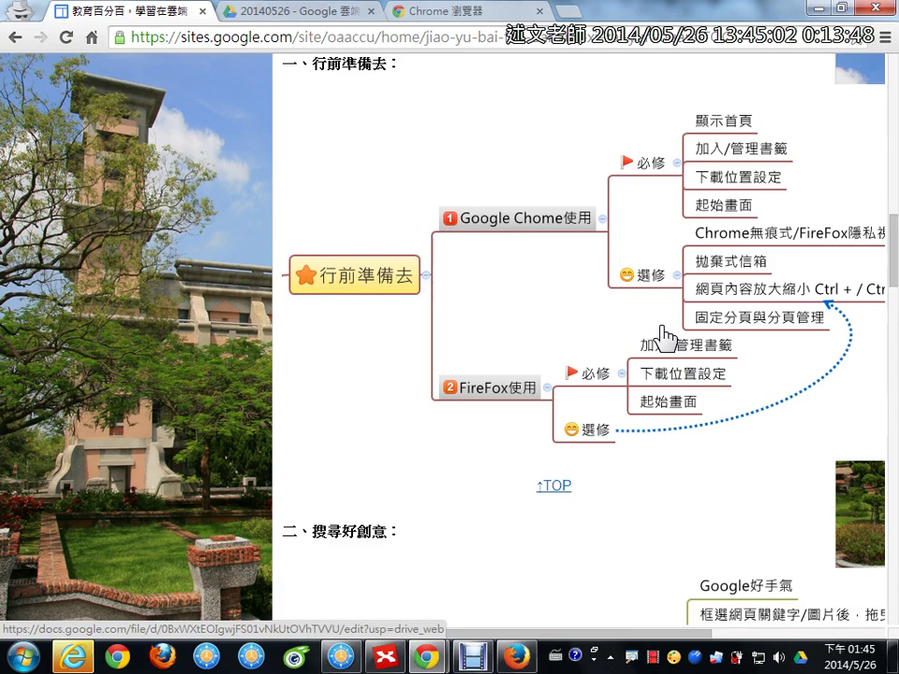
key("alt+Tab")
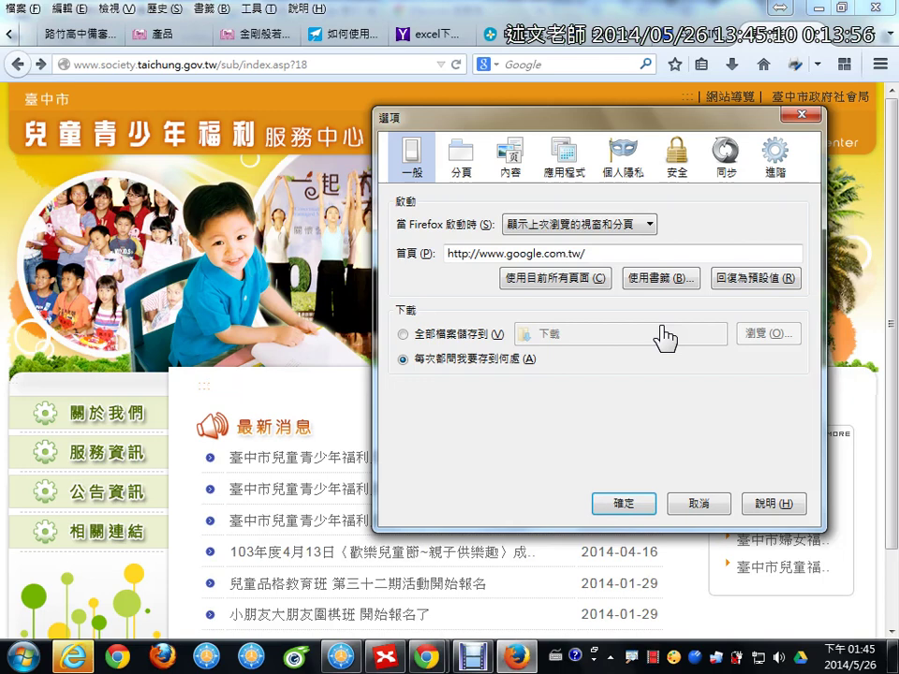
left_click(800, 116)
Show the two places in Firefox from which 選項 can be reached, ending with the 工具 commands.
left_click(880, 64)
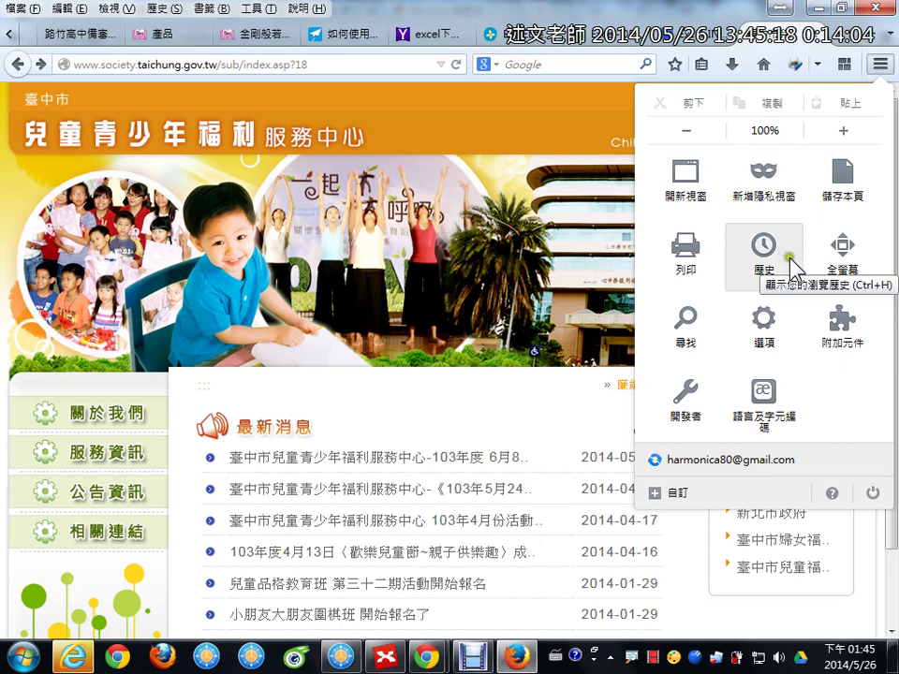
left_click(252, 11)
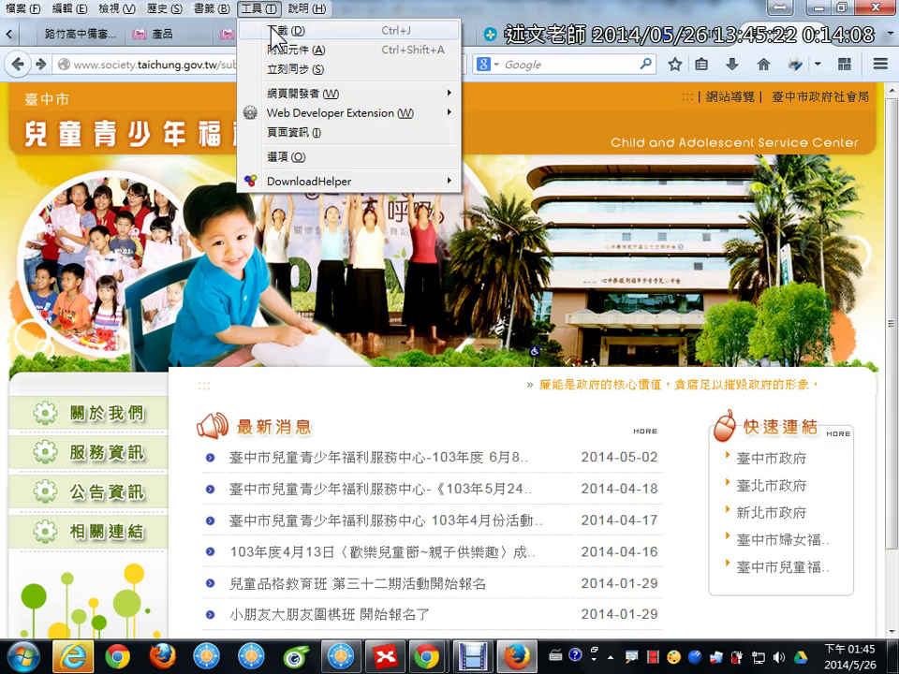